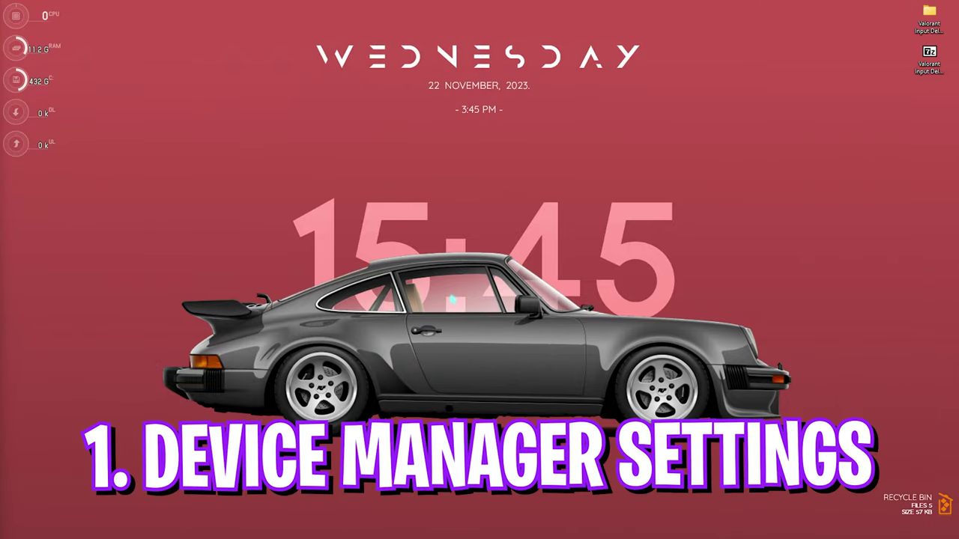
# - Launch Device Manager from the Start search and maximize its window
pyautogui.press('super')
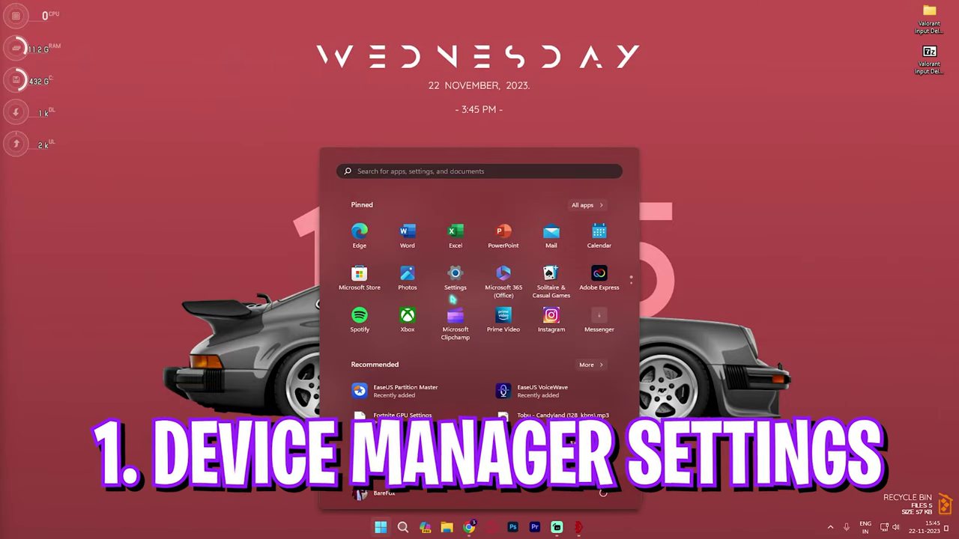
pyautogui.write('device manager')
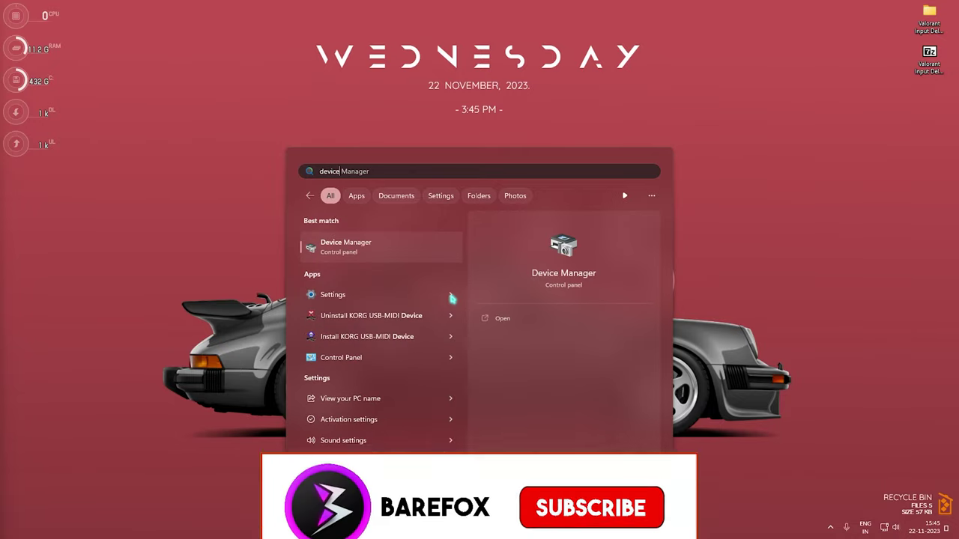
pyautogui.press('Return')
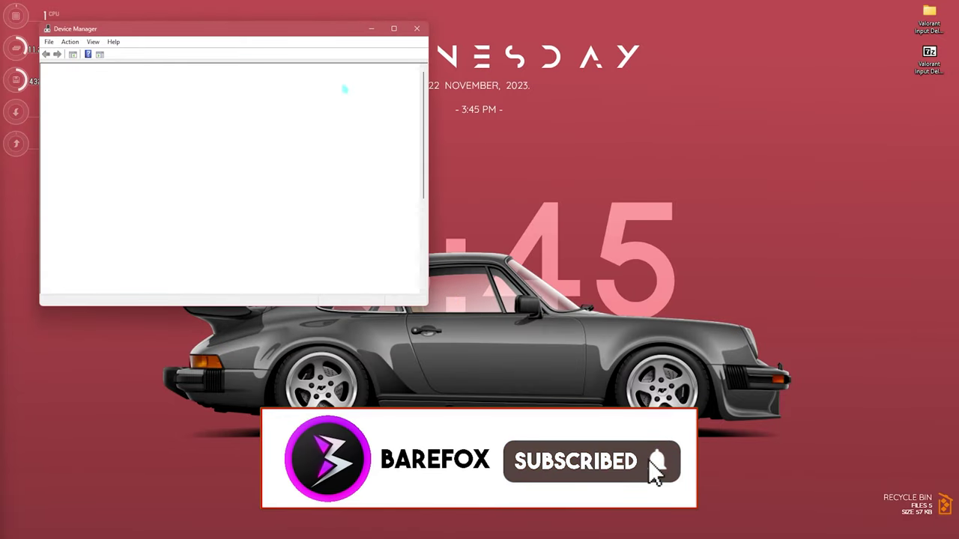
pyautogui.press('super+Up')
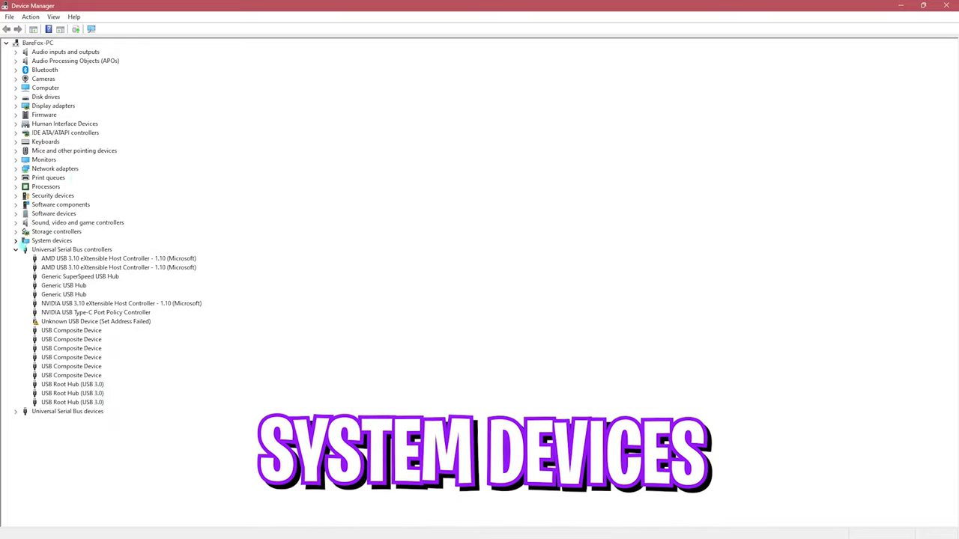
# - Expand System devices and disable Composite Bus Enumerator
pyautogui.click(16, 241)
pyautogui.scroll(1, 53, 133)
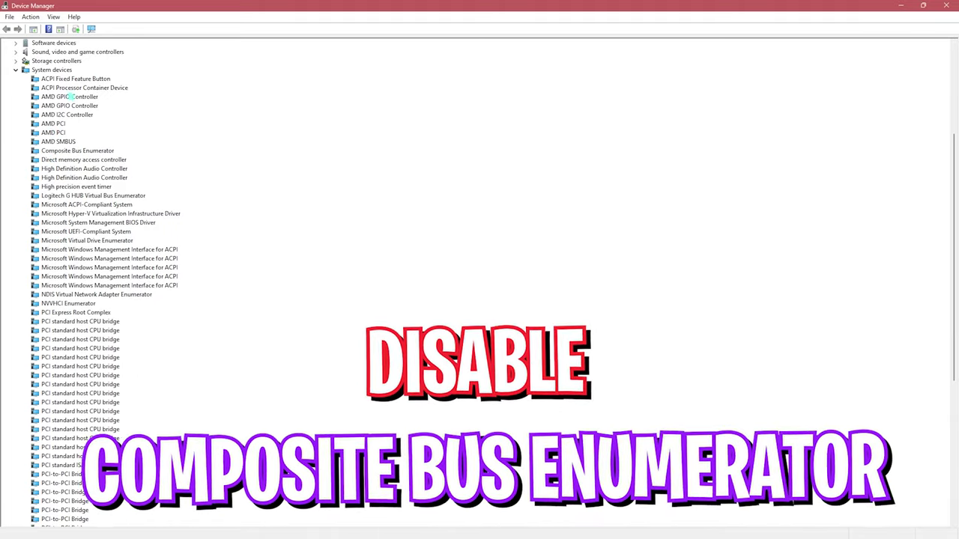
pyautogui.click(72, 152)
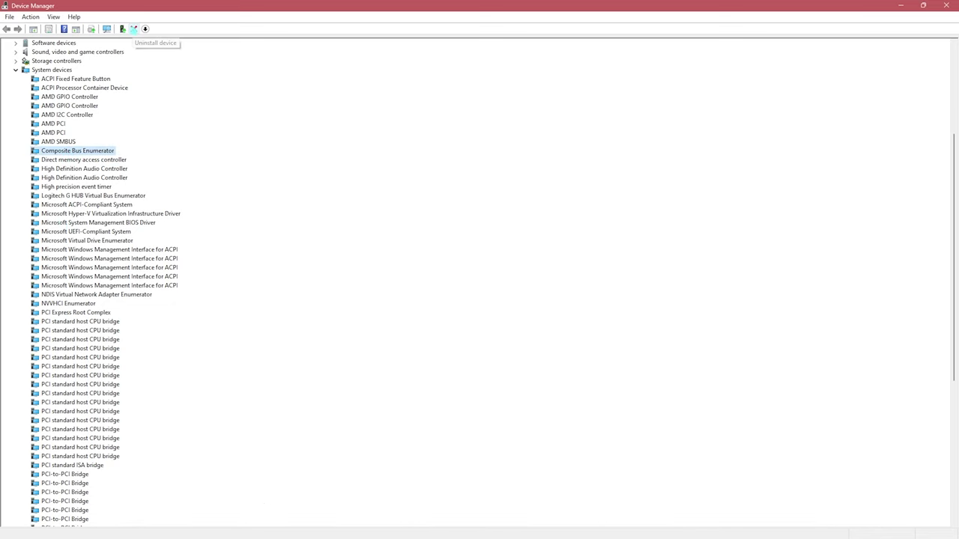
pyautogui.click(144, 29)
pyautogui.click(491, 286)
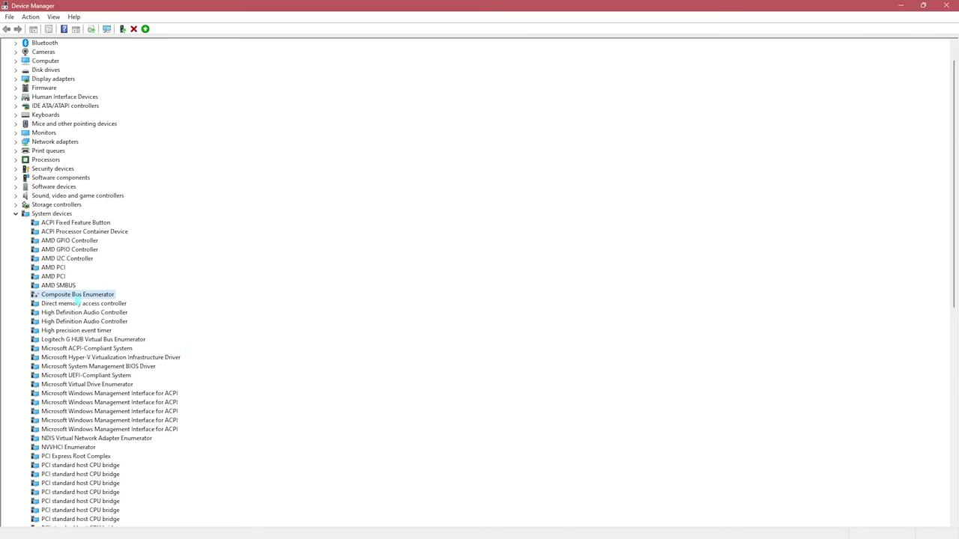
# - Disable the High precision event timer as well
pyautogui.scroll(-2, 77, 301)
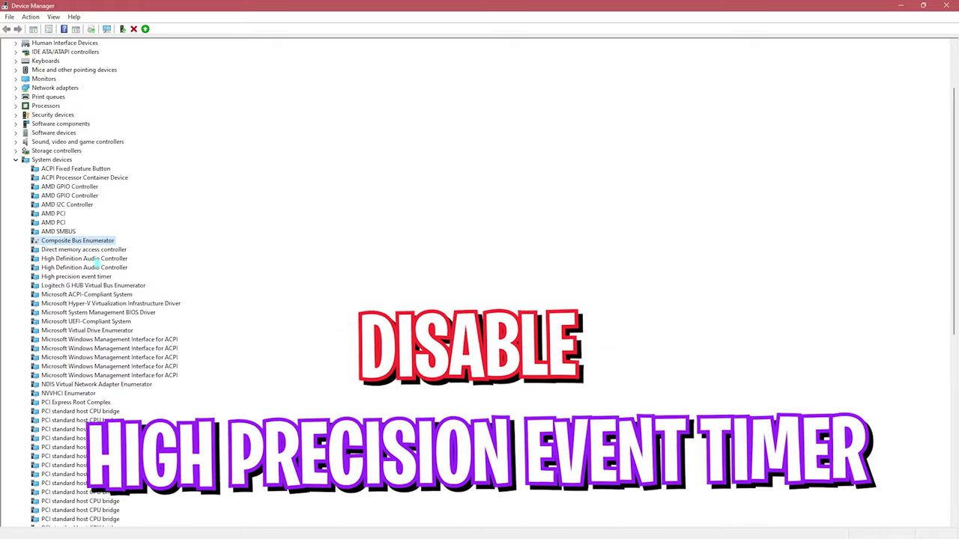
pyautogui.click(85, 277)
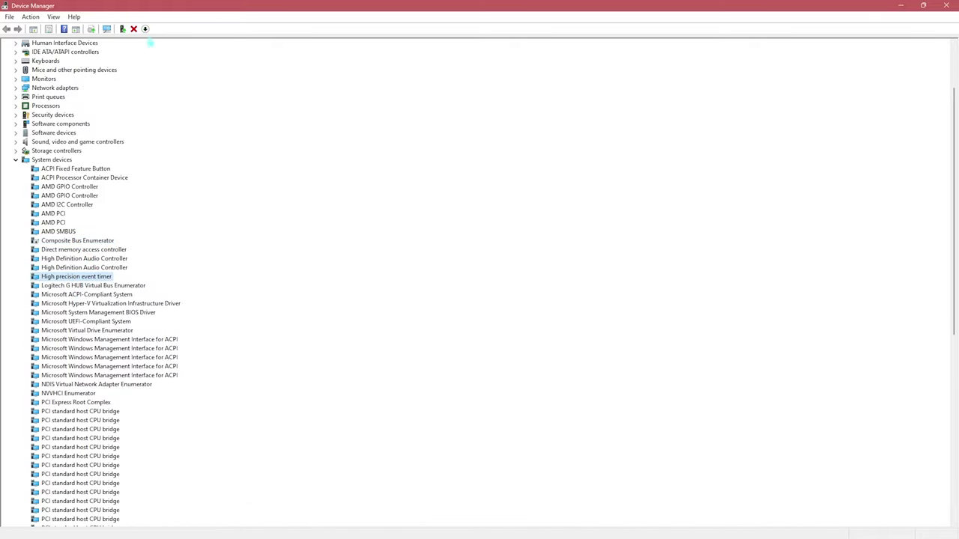
pyautogui.click(146, 30)
pyautogui.click(502, 282)
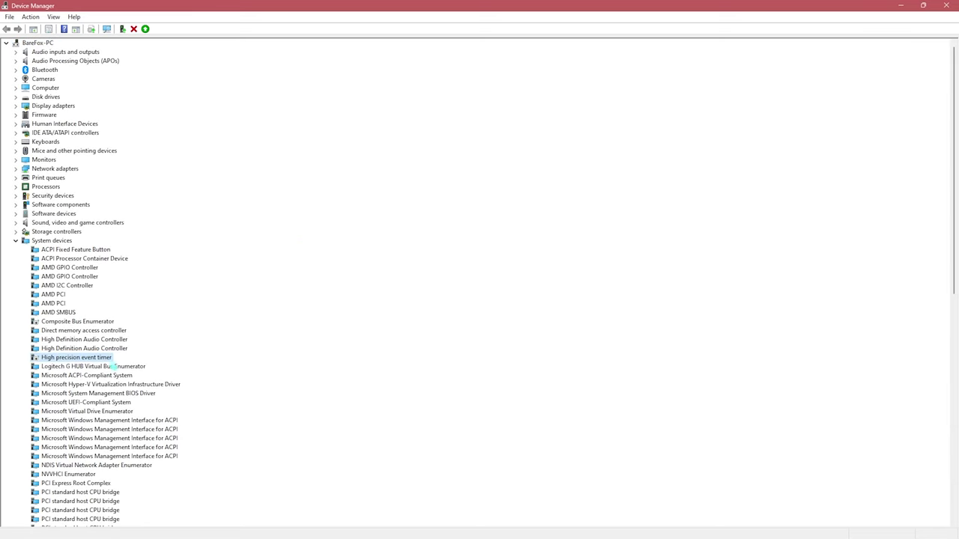
# - Look through System devices, checking NVVHCI Enumerator and System speaker, then collapse the category
pyautogui.press('Down')
pyautogui.scroll(-6, 109, 357)
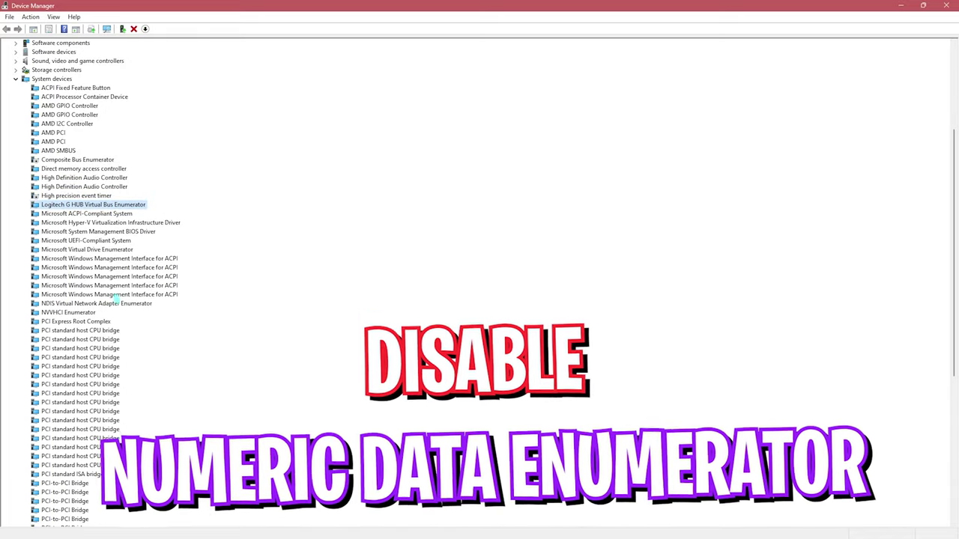
pyautogui.scroll(-7, 56, 261)
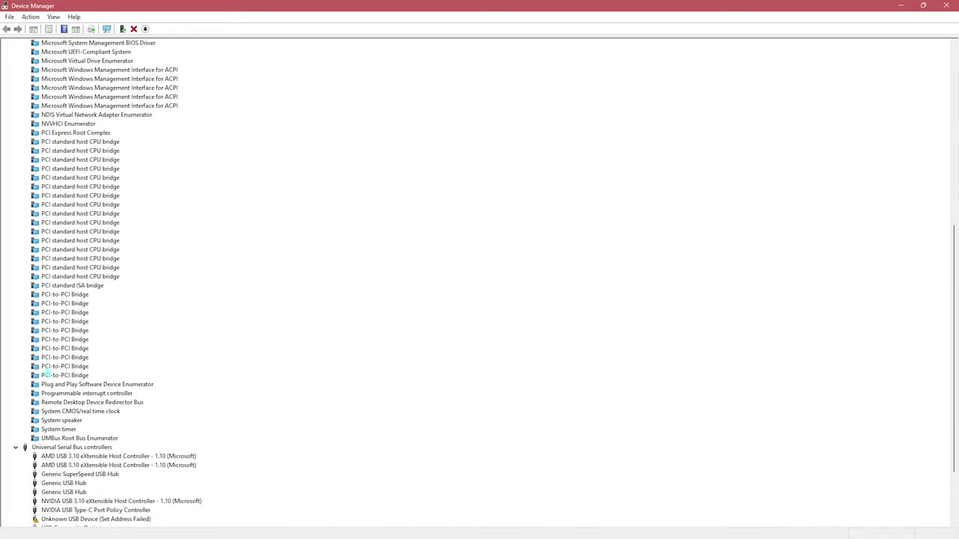
pyautogui.scroll(1, 69, 162)
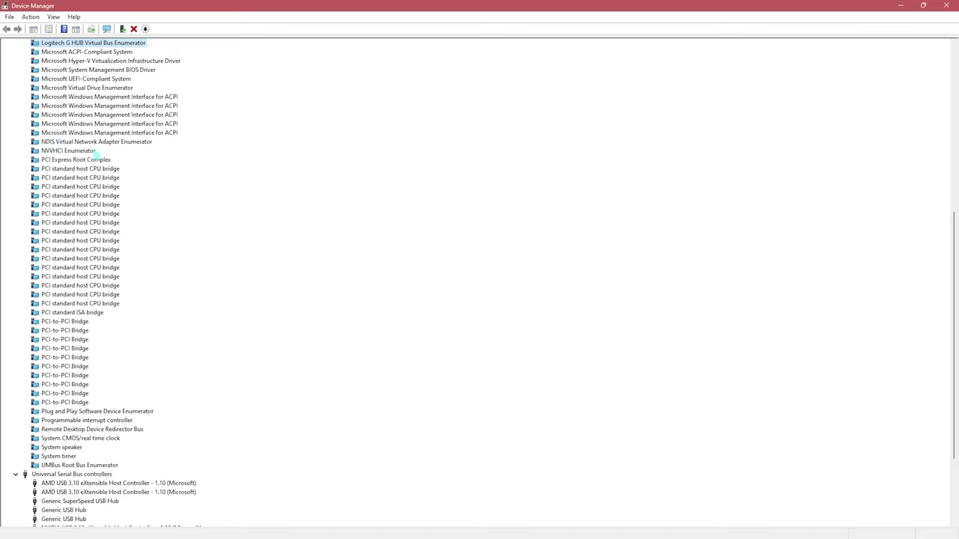
pyautogui.scroll(1, 91, 150)
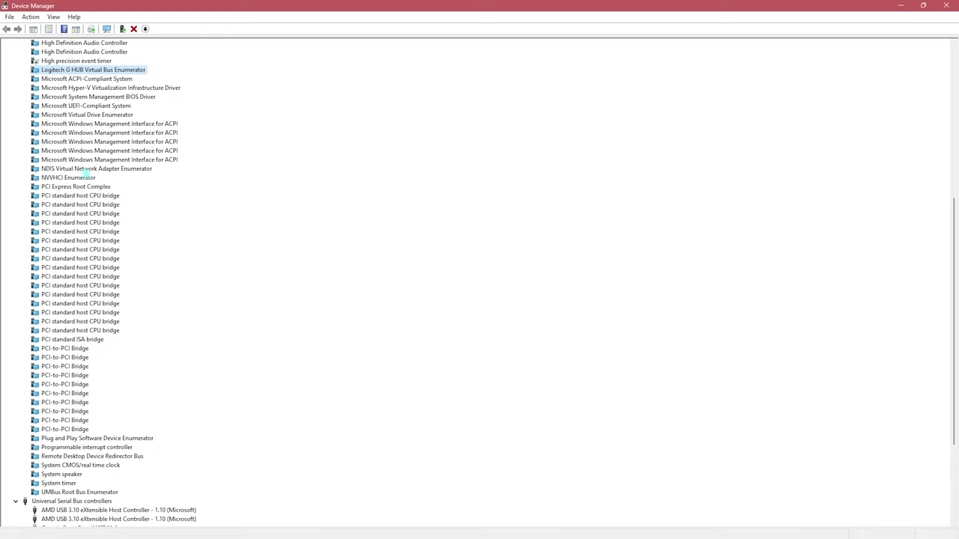
pyautogui.click(75, 178)
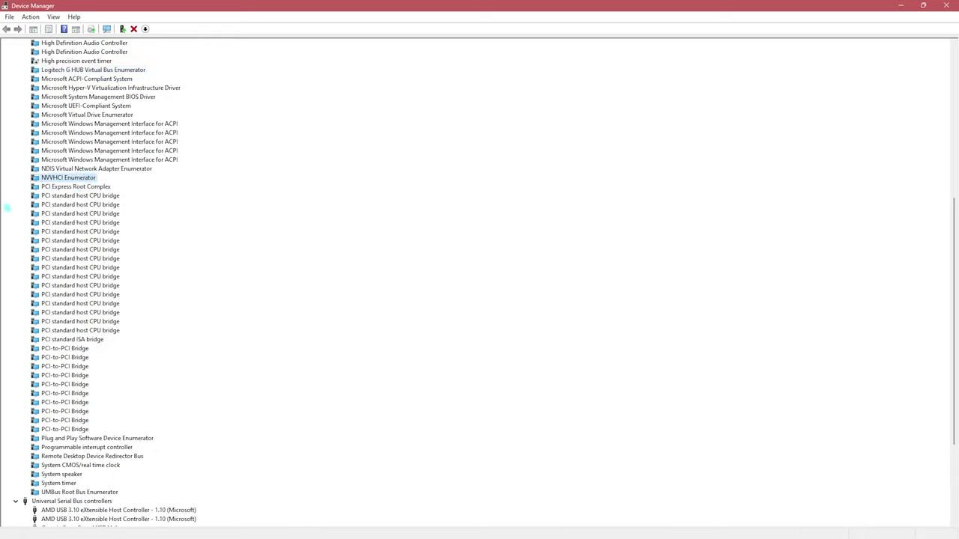
pyautogui.scroll(-1, 134, 185)
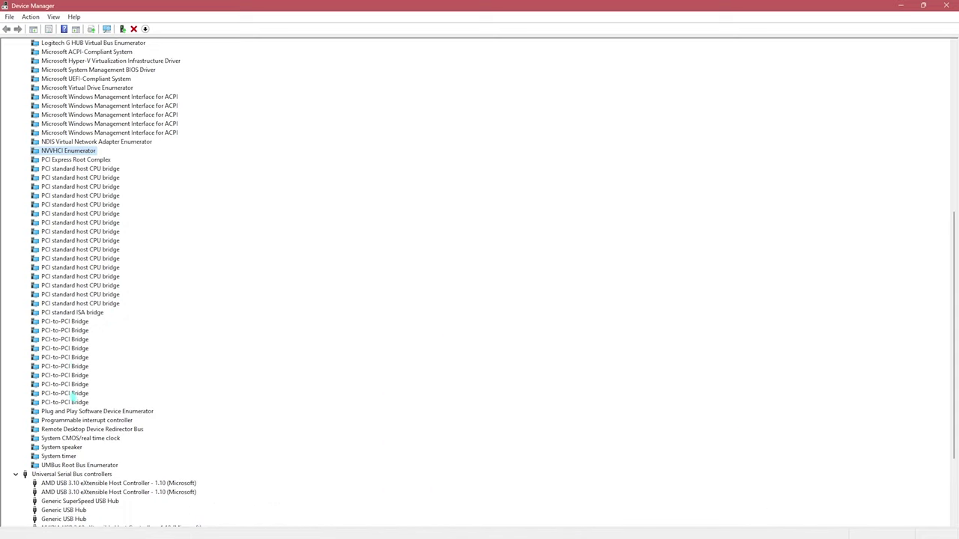
pyautogui.click(61, 448)
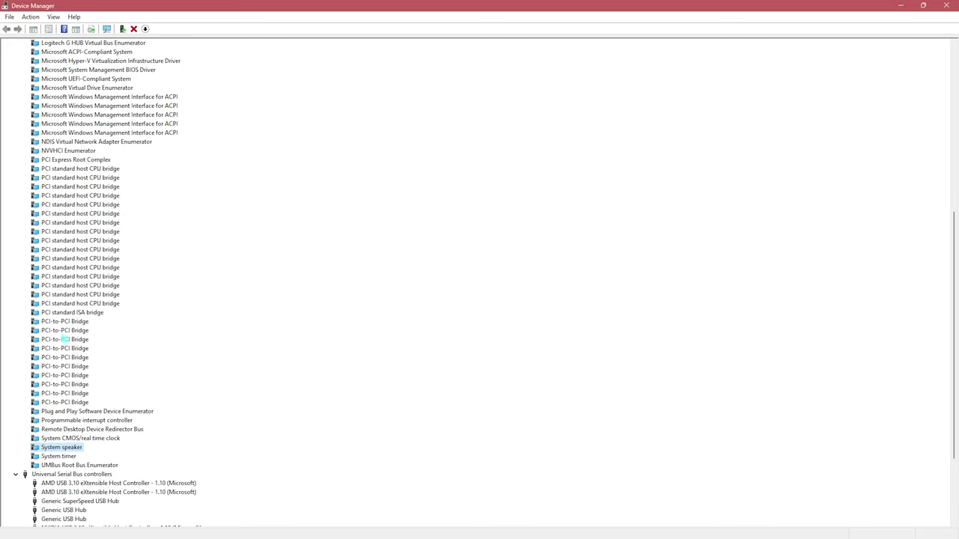
pyautogui.press('Left')
pyautogui.press('Left')
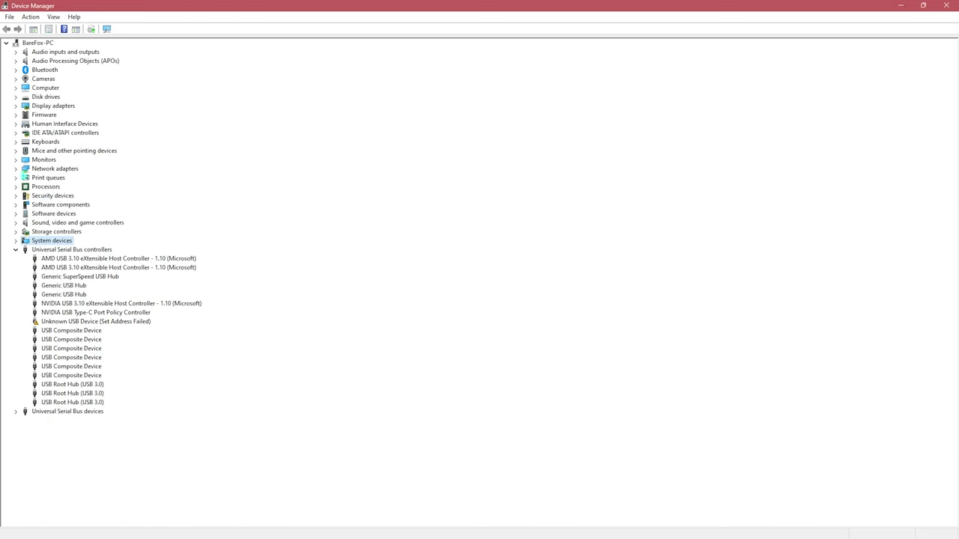
# - Untick 'Allow the computer to turn off this device' for the Intel(R) Ethernet Controller (3) I225-V
pyautogui.click(16, 169)
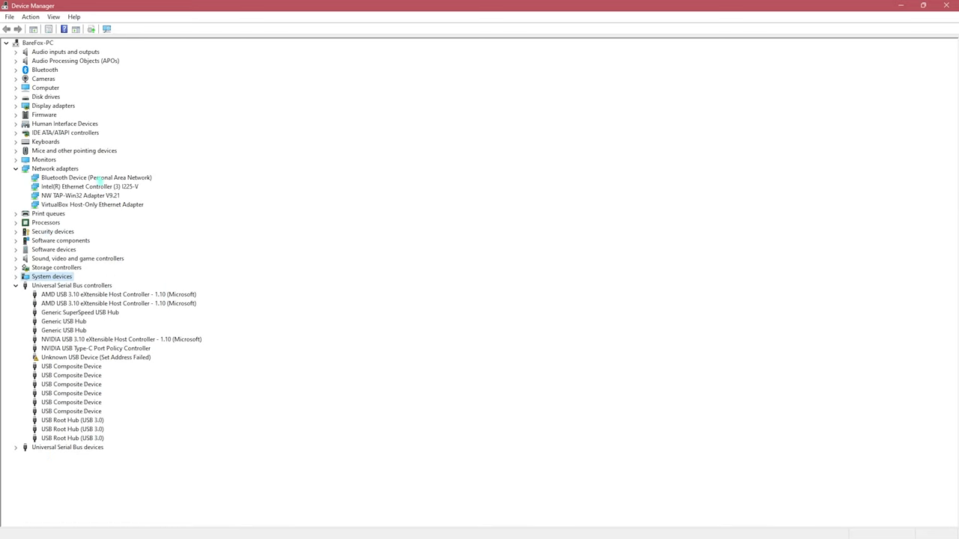
pyautogui.click(115, 190)
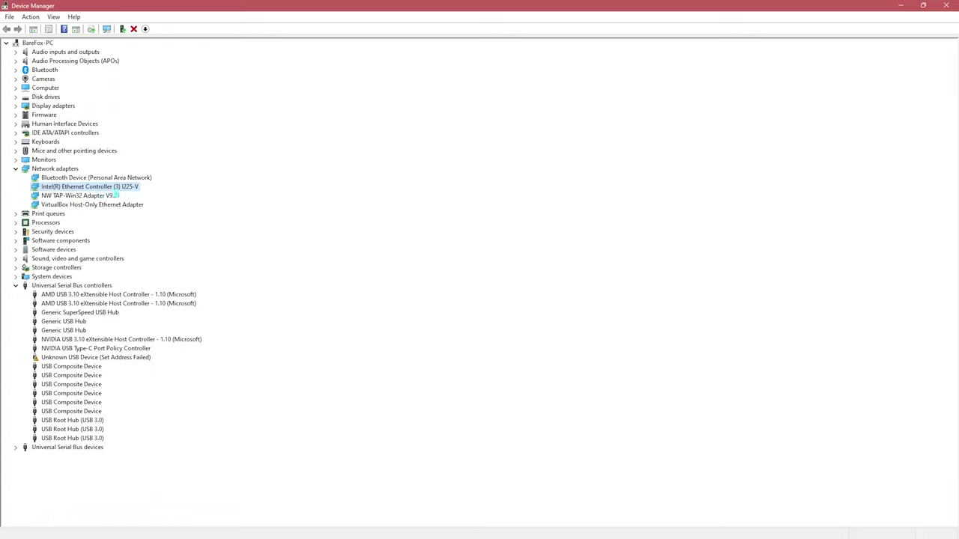
pyautogui.rightClick(90, 189)
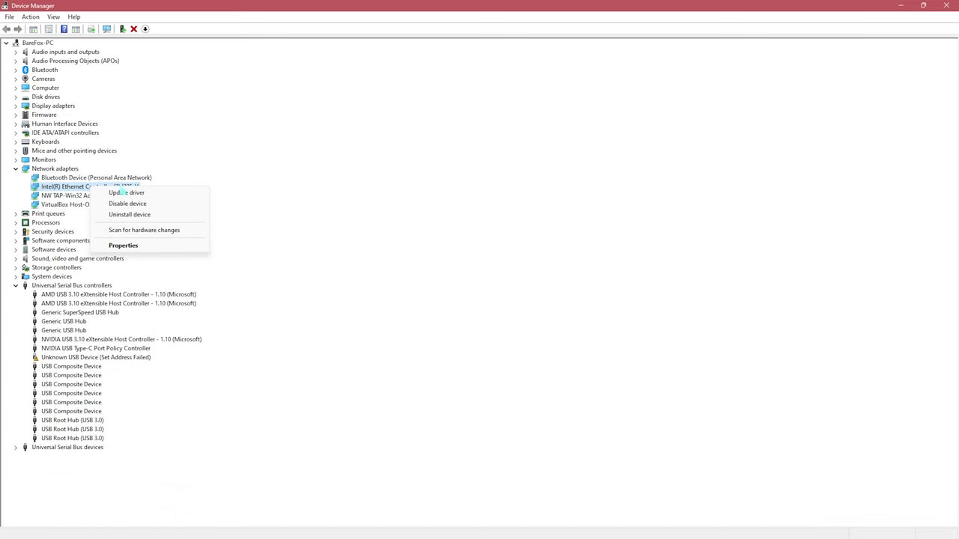
pyautogui.click(123, 245)
pyautogui.click(528, 177)
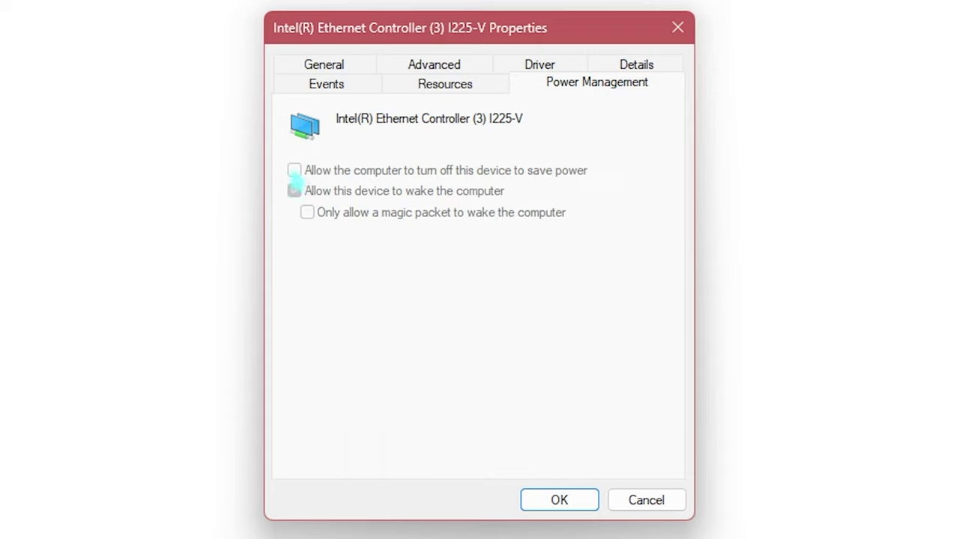
pyautogui.click(561, 499)
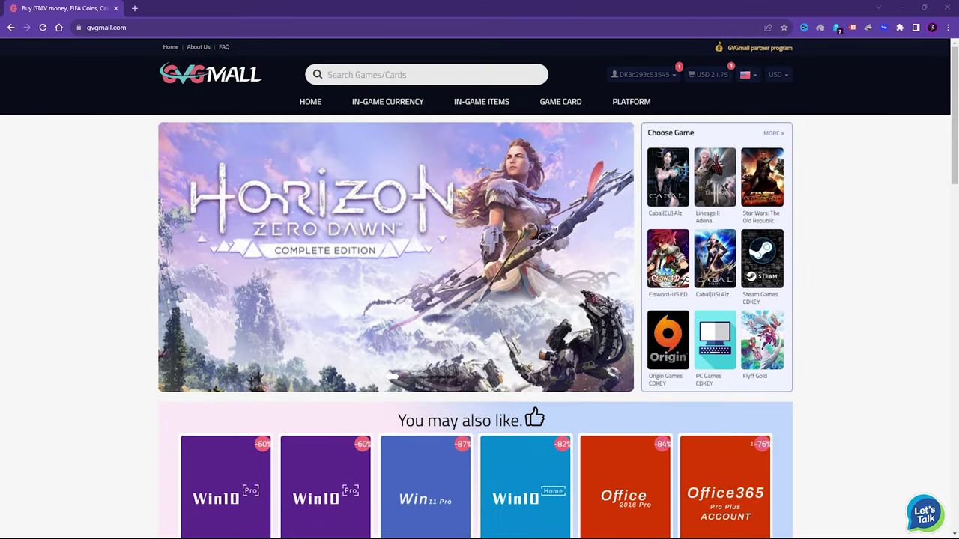
# - Browse the GVGMall home page and open the MS Win 10 Pro OEM KEY GLOBAL product page
pyautogui.scroll(-3, 77, 309)
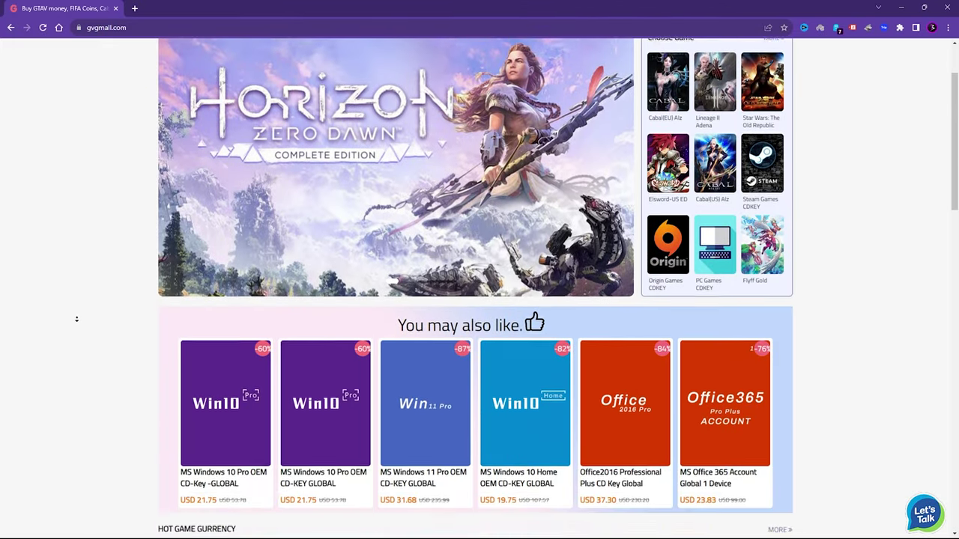
pyautogui.scroll(-3, 76, 319)
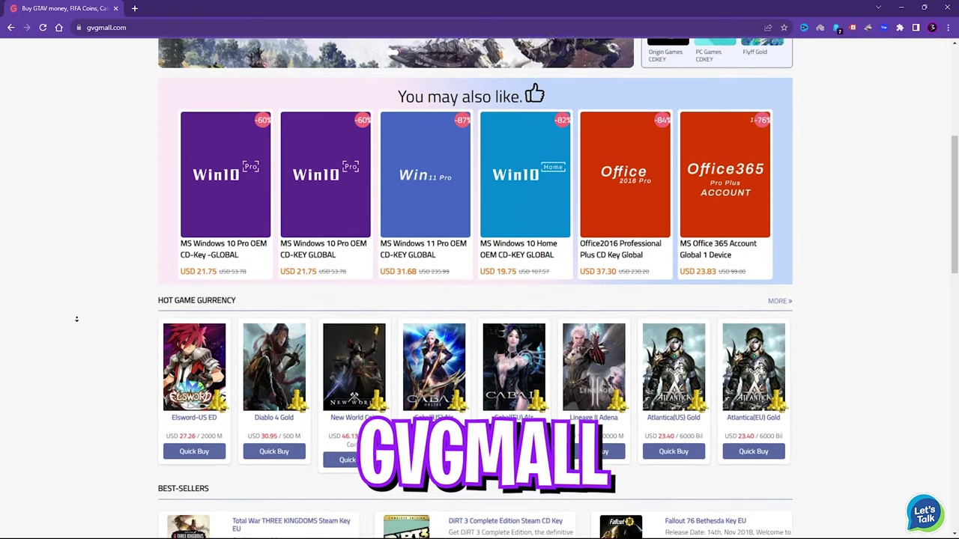
pyautogui.scroll(-2, 76, 319)
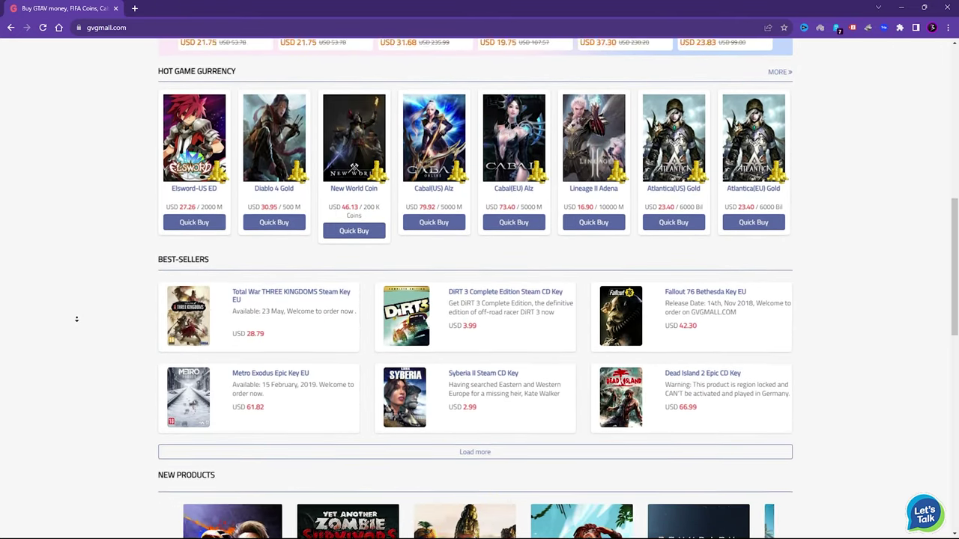
pyautogui.scroll(7, 77, 321)
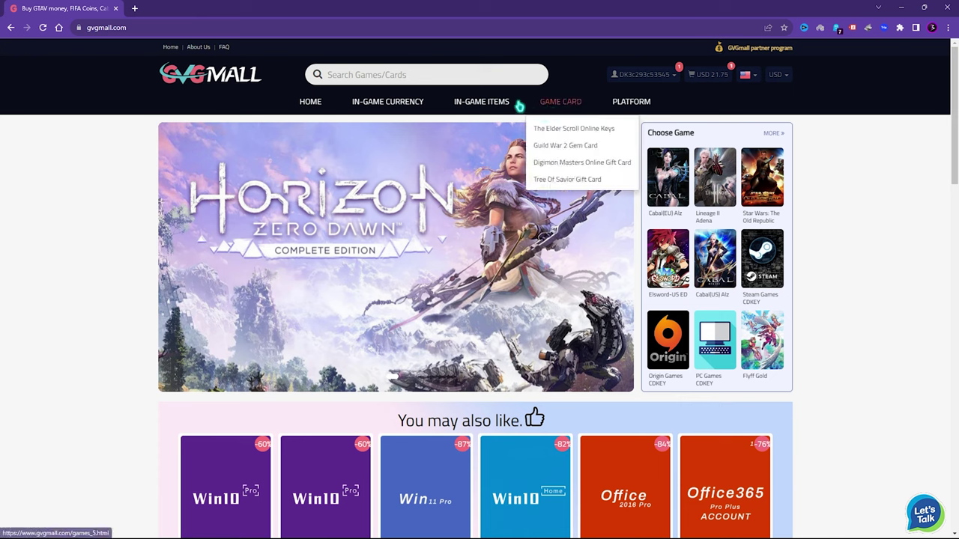
pyautogui.moveTo(555, 102)
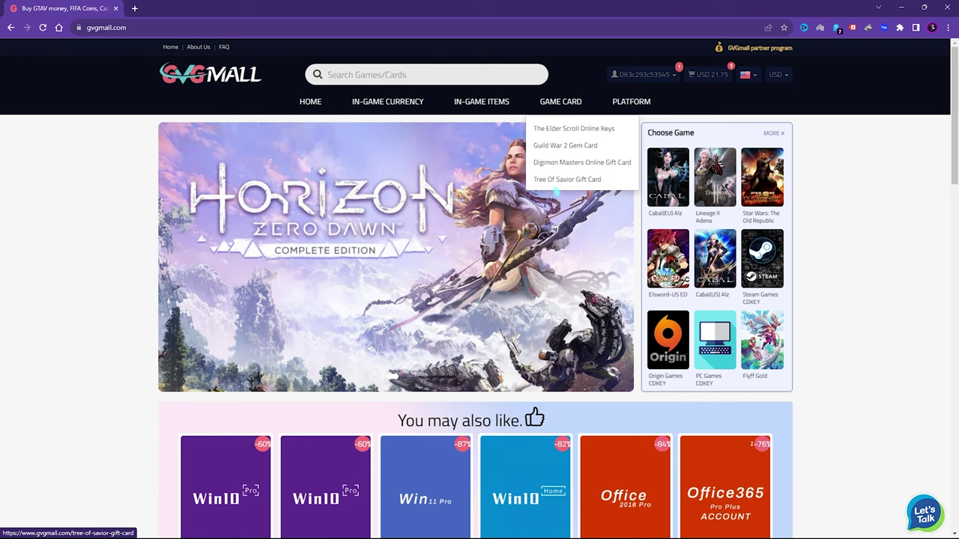
pyautogui.moveTo(388, 101)
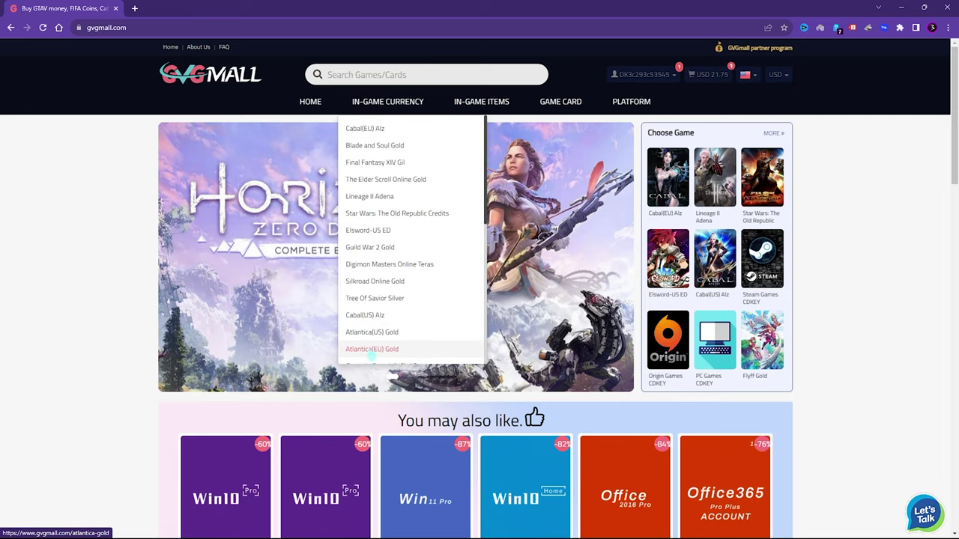
pyautogui.scroll(-5, 382, 292)
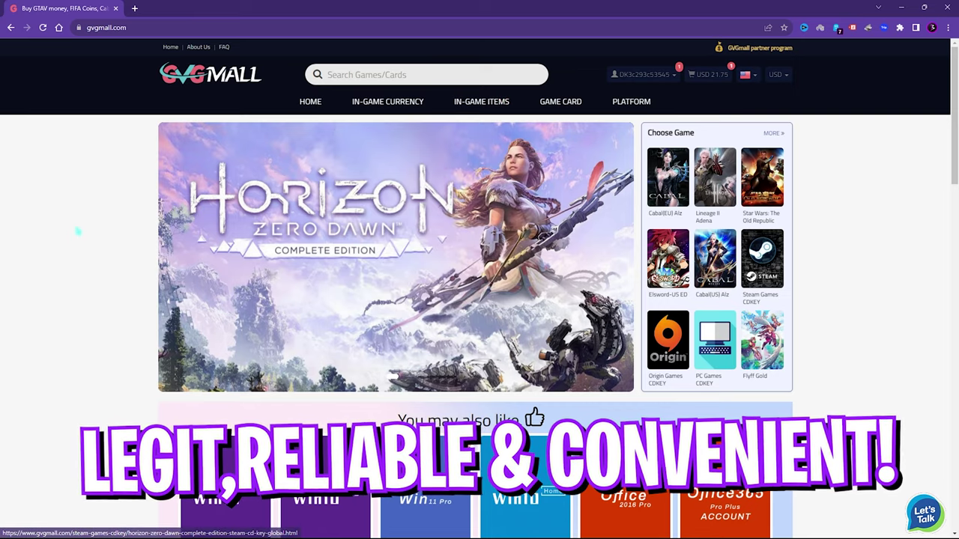
pyautogui.scroll(-3, 70, 278)
pyautogui.scroll(3, 588, 140)
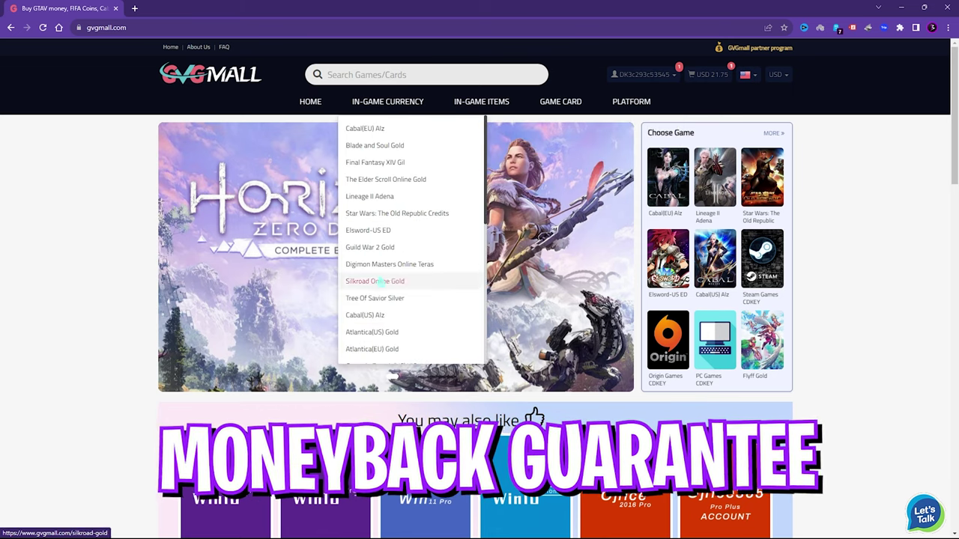
pyautogui.scroll(-5, 386, 292)
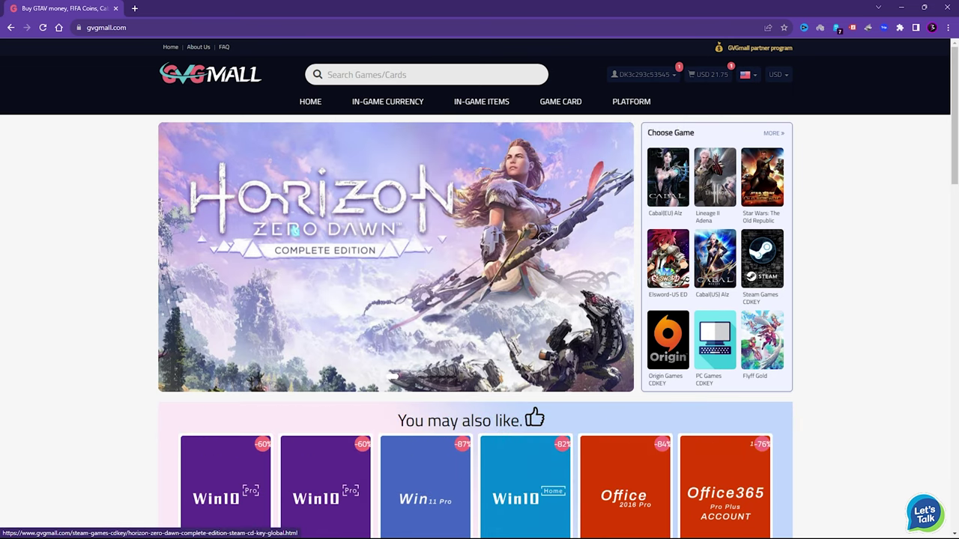
pyautogui.scroll(-3, 448, 333)
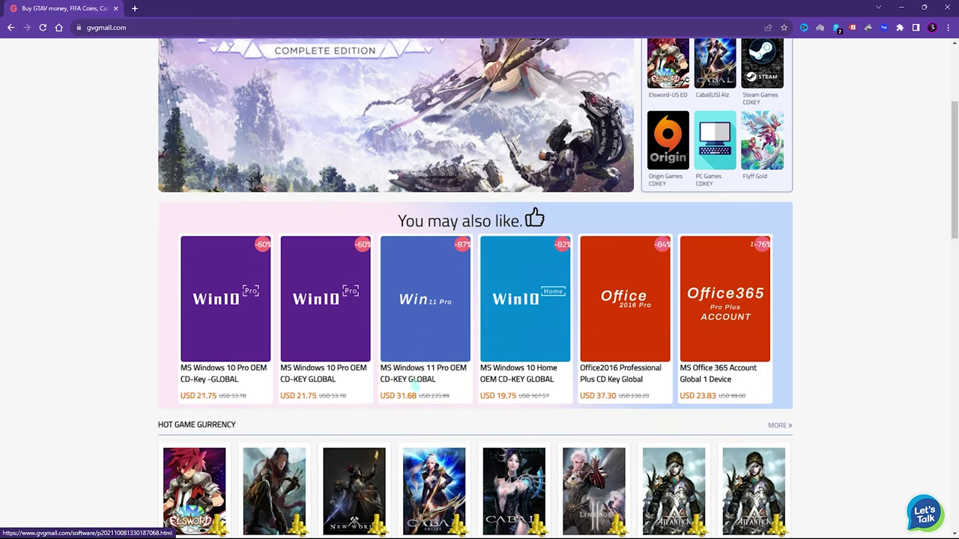
pyautogui.scroll(1, 132, 420)
pyautogui.scroll(-1, 132, 419)
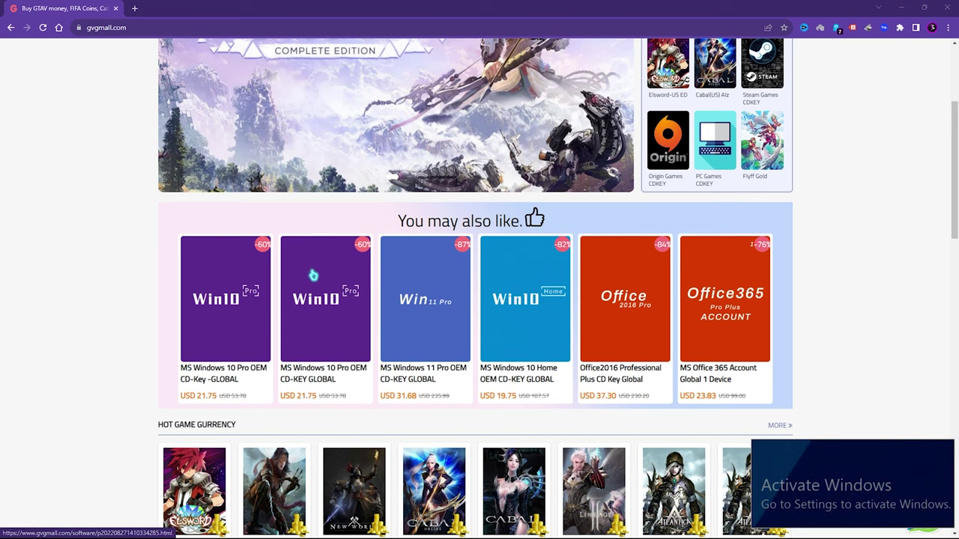
pyautogui.click(324, 318)
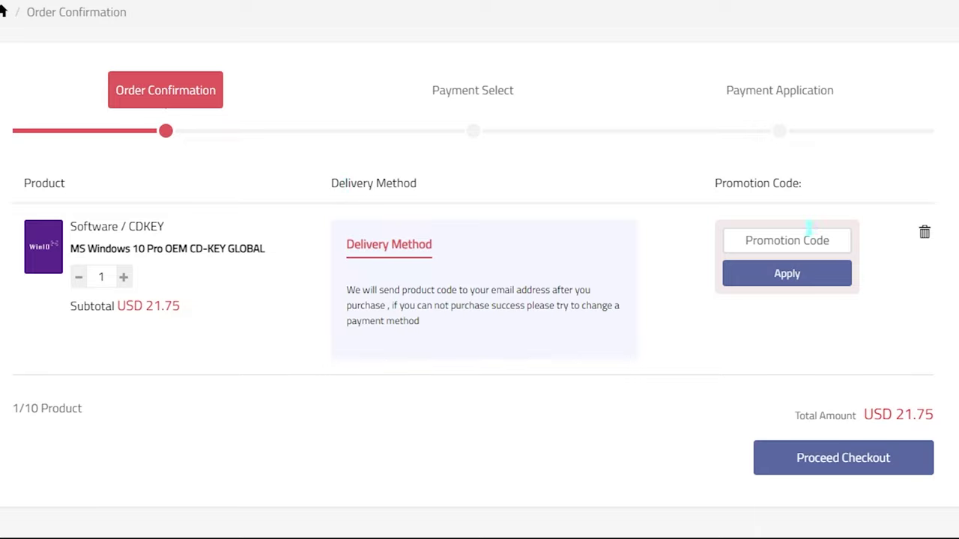
# - Apply promotion code FOX25, dropping the Windows 10 Pro order total to USD 16.31
pyautogui.click(809, 236)
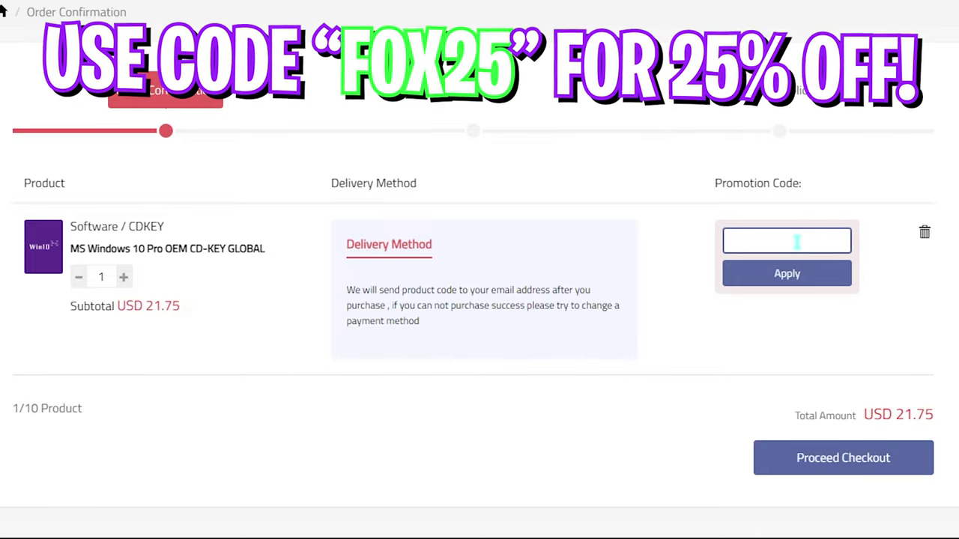
pyautogui.write('FOX25')
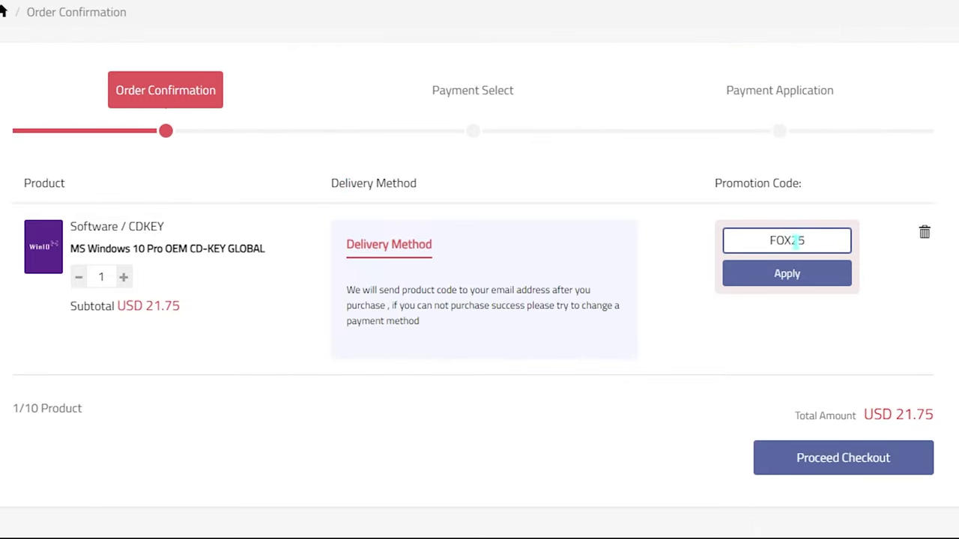
pyautogui.moveTo(796, 240); pyautogui.dragTo(722, 240)
pyautogui.click(760, 278)
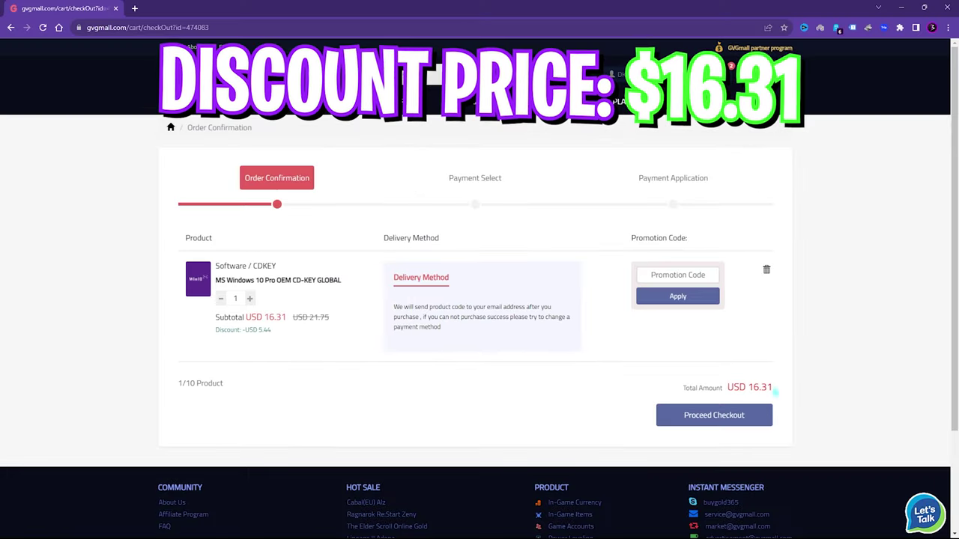
pyautogui.moveTo(774, 388); pyautogui.dragTo(178, 384)
pyautogui.click(462, 362)
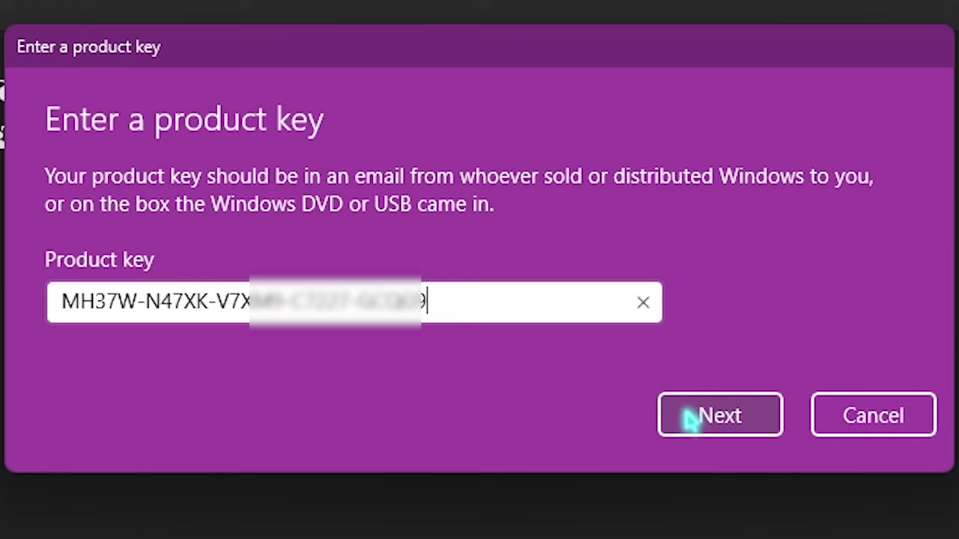
# - Submit the entered product key and show the Windows activation state details
pyautogui.click(687, 415)
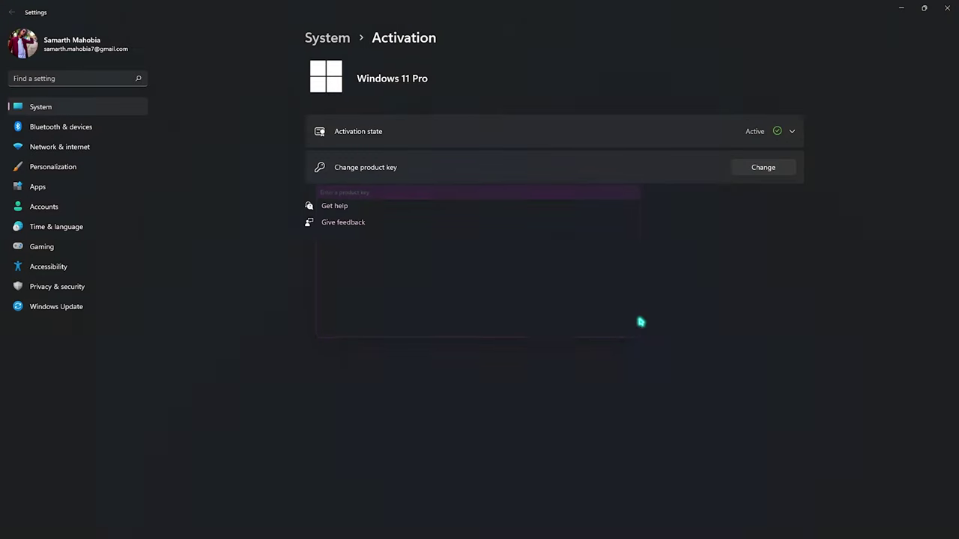
pyautogui.click(779, 132)
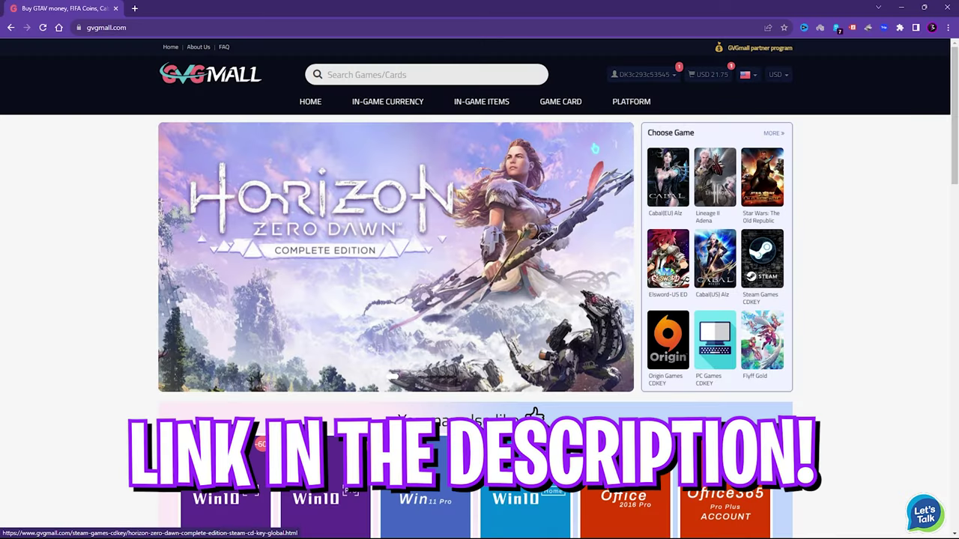
pyautogui.moveTo(560, 101)
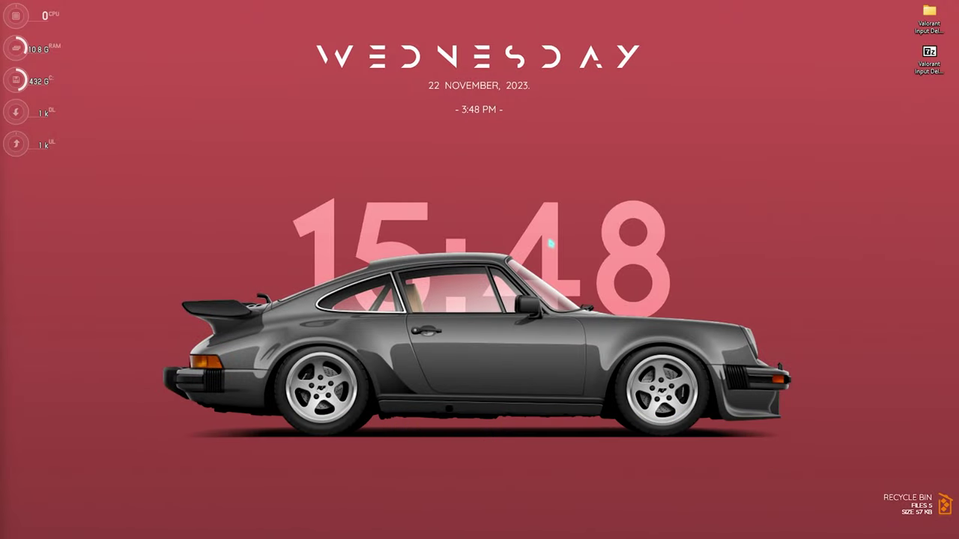
# - Search 'create a restore point' to open System Protection in System Properties
pyautogui.press('super')
pyautogui.write('create a restore point')
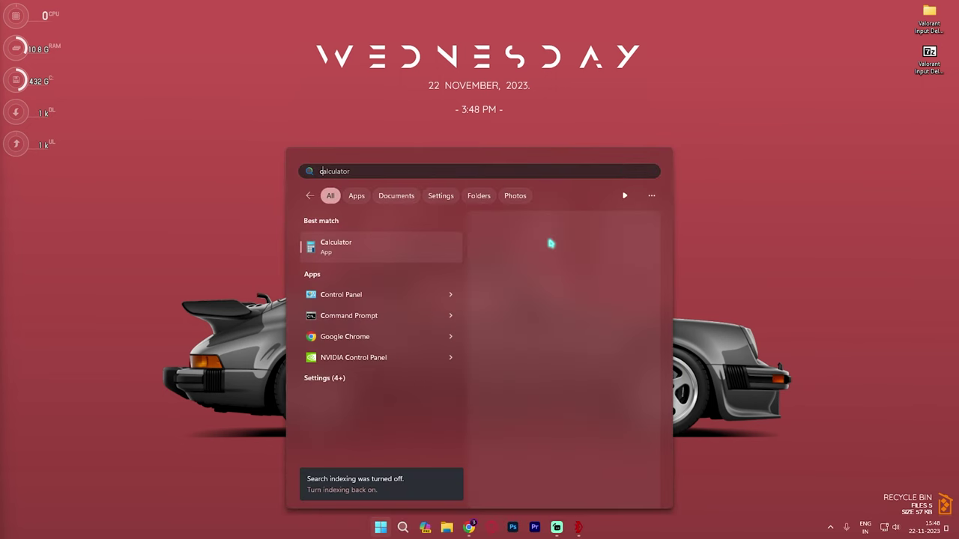
pyautogui.press('Return')
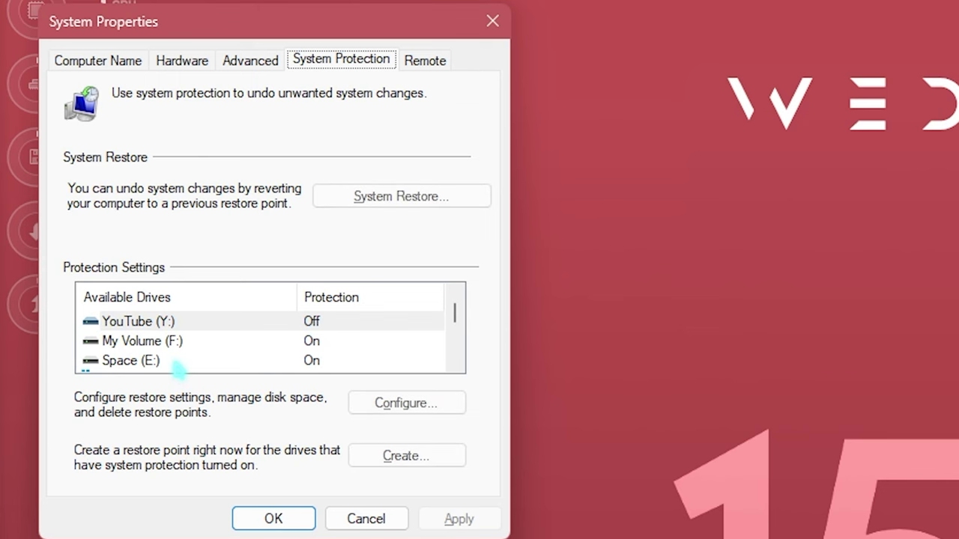
# - Select Local Disk (C:) and check its protection settings
pyautogui.scroll(-1, 67, 167)
pyautogui.click(74, 160)
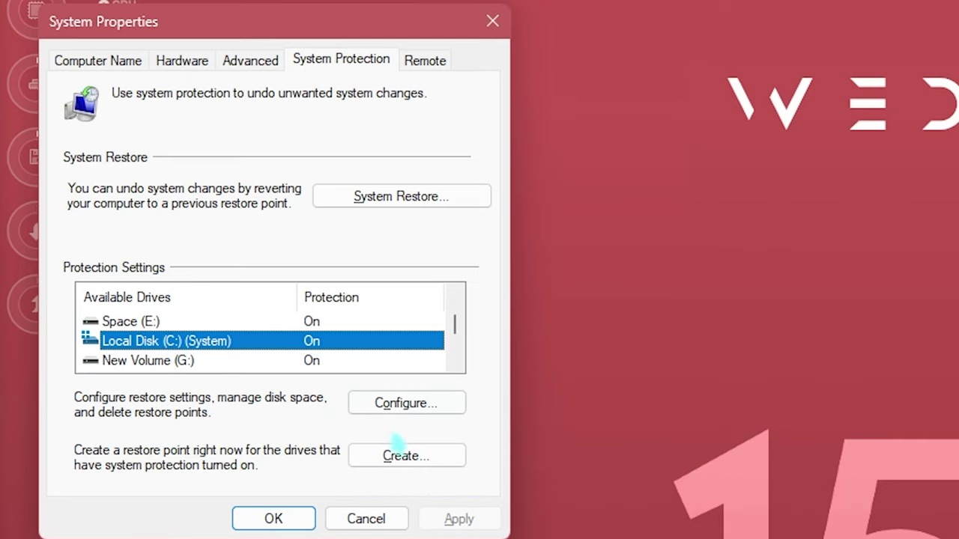
pyautogui.click(417, 408)
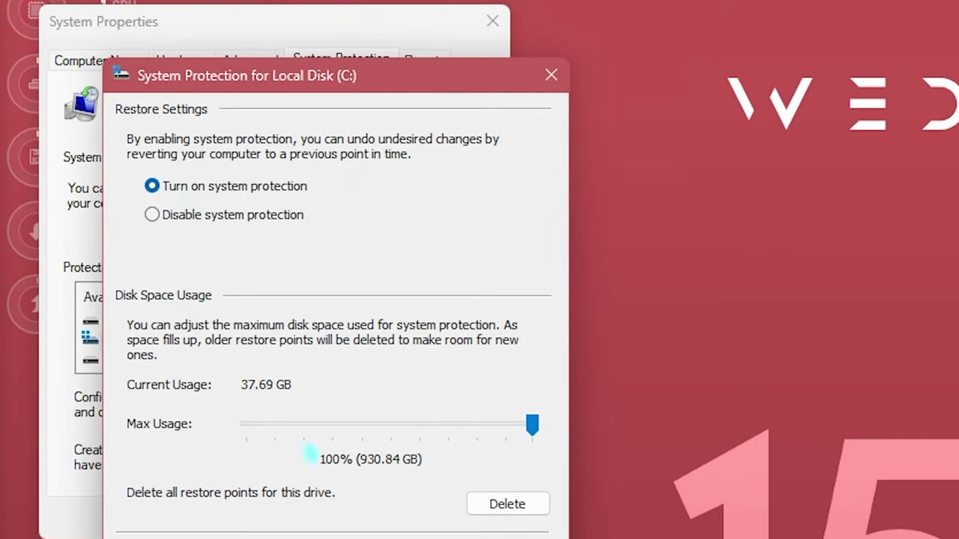
pyautogui.press('Return')
# - Create a restore point named 'Input Latency' and dismiss the success message
pyautogui.click(416, 459)
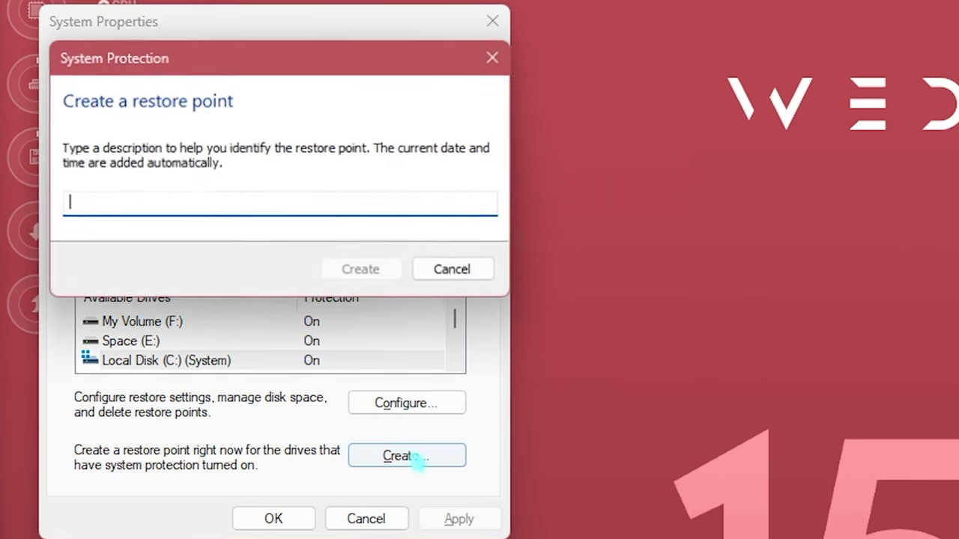
pyautogui.write('Input Latency')
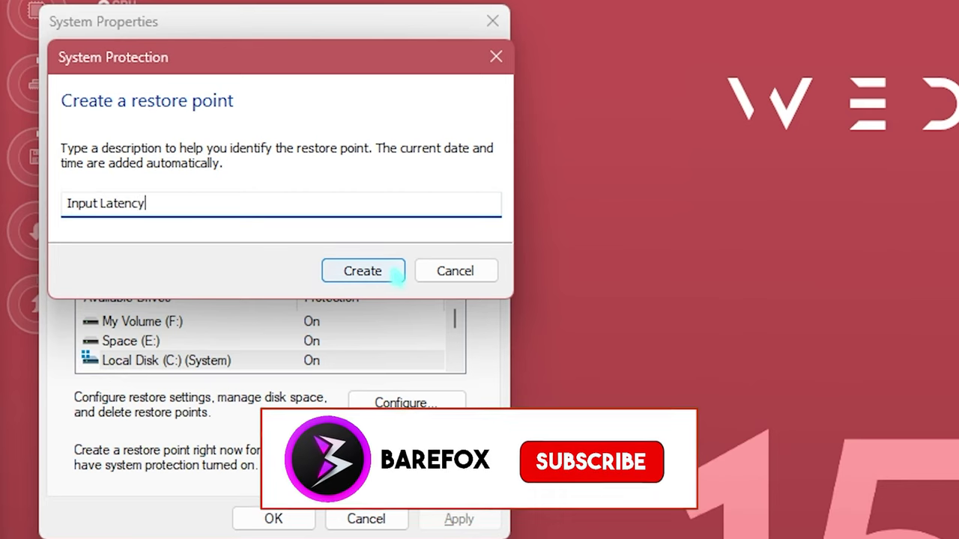
pyautogui.press('Return')
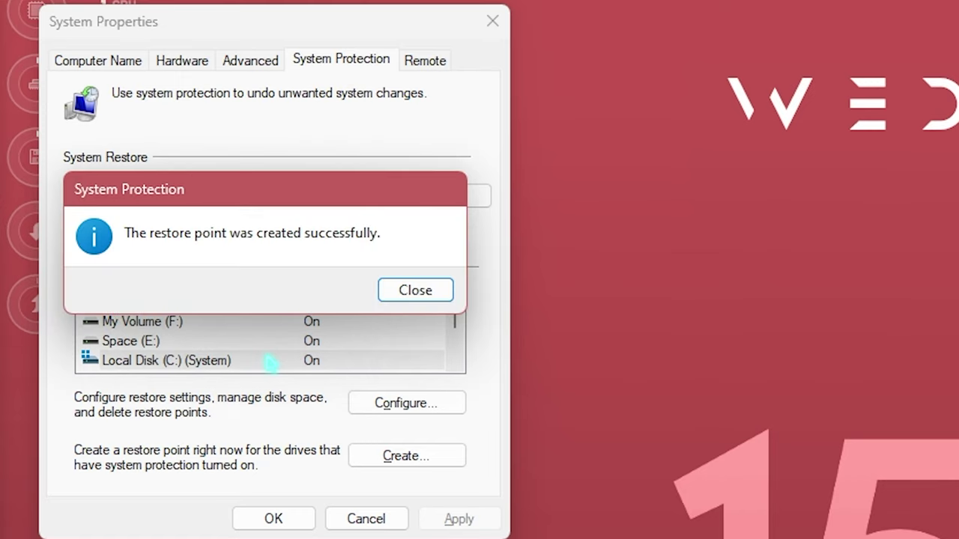
pyautogui.click(400, 290)
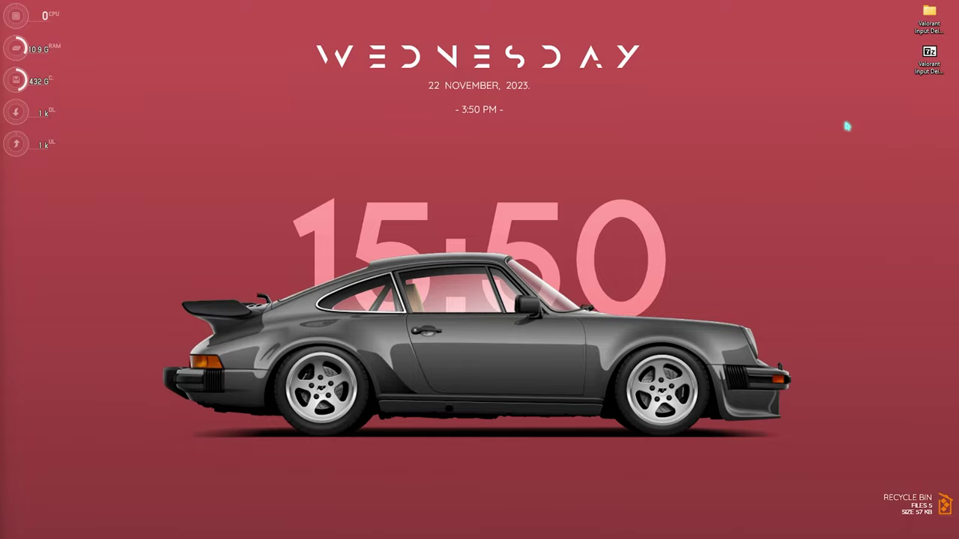
pyautogui.moveTo(885, 96); pyautogui.dragTo(952, 8)
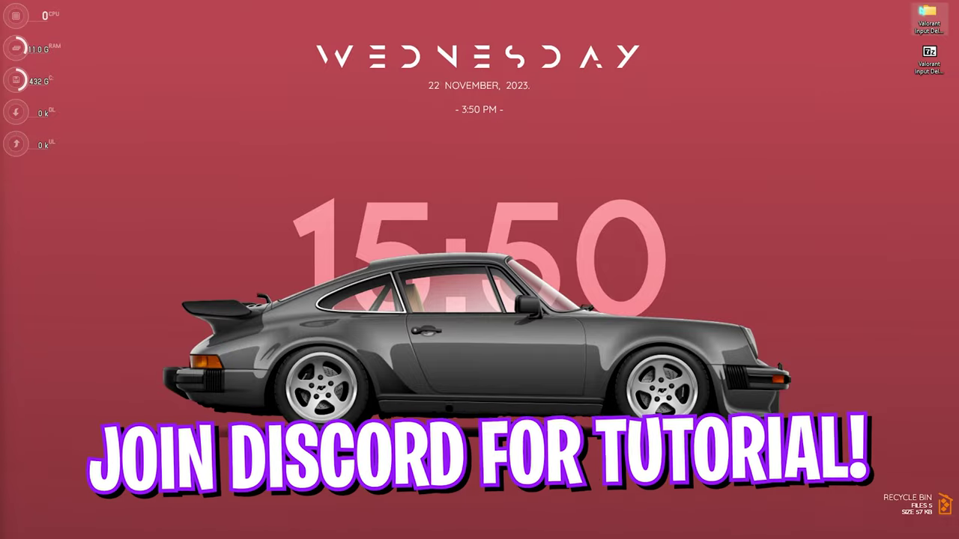
# - Open the pack's 1 - Batch Optimizations folder and run Clean DNS Cache.cmd
pyautogui.doubleClick(929, 17)
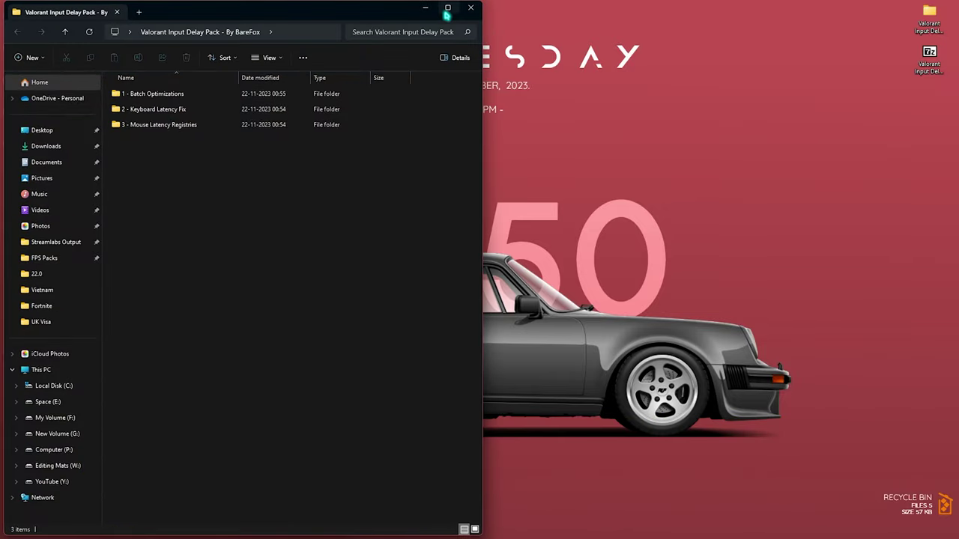
pyautogui.click(447, 9)
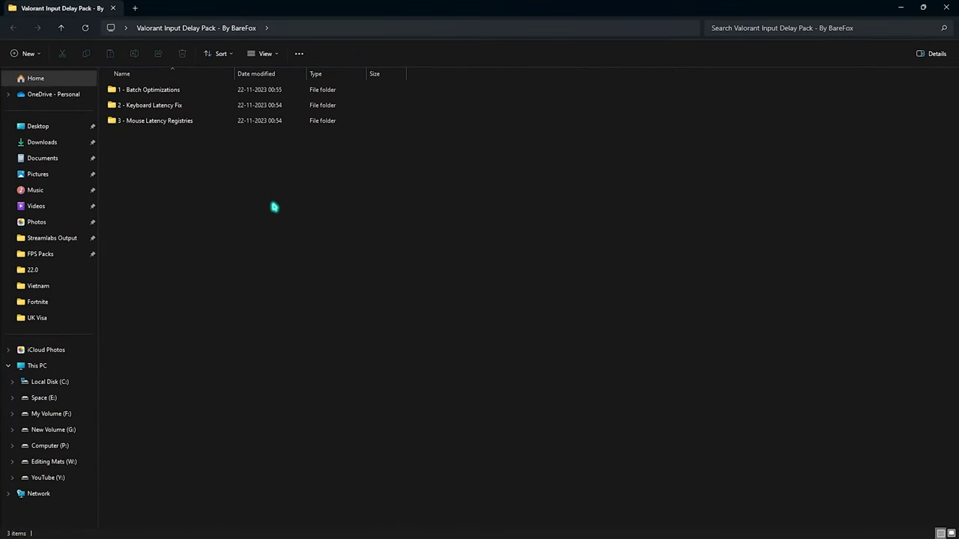
pyautogui.click(161, 95)
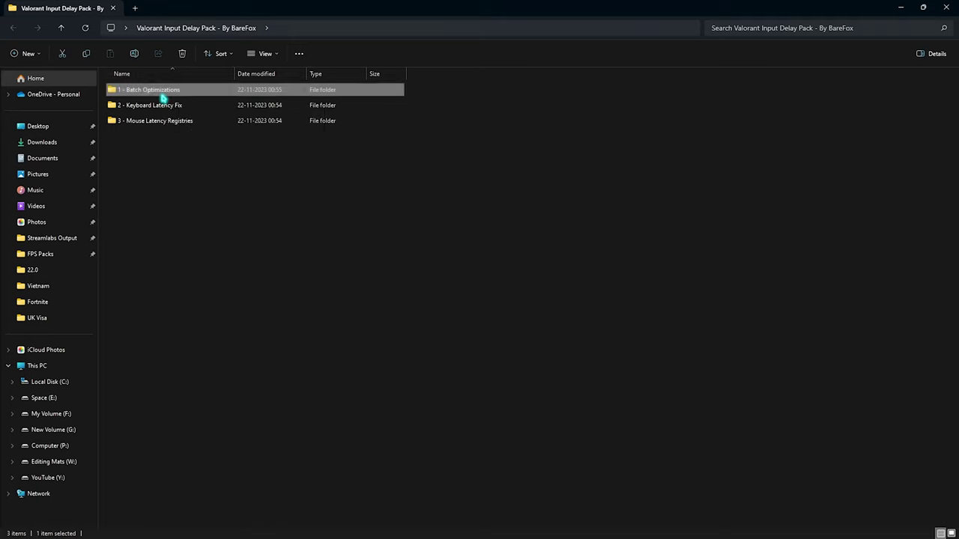
pyautogui.doubleClick(161, 95)
pyautogui.moveTo(154, 187); pyautogui.dragTo(159, 89)
pyautogui.click(204, 213)
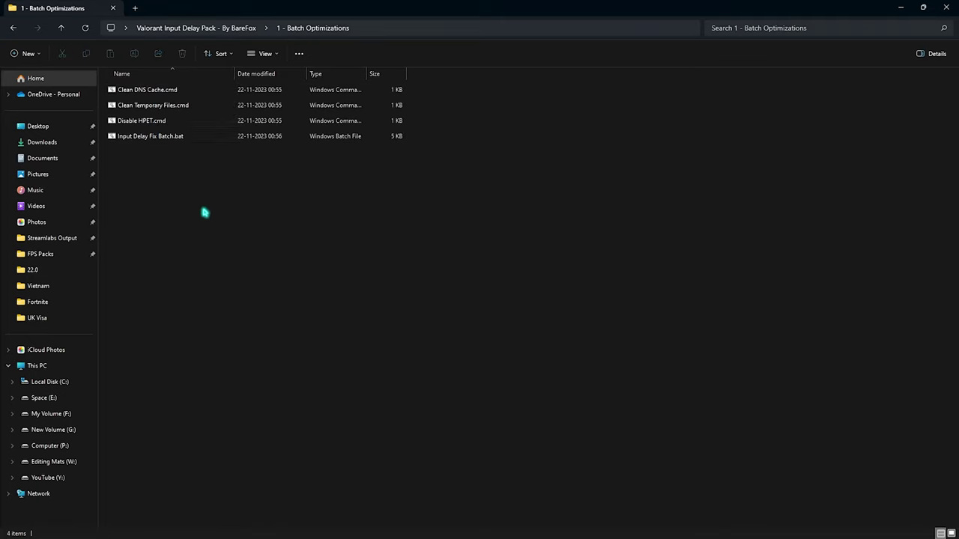
pyautogui.doubleClick(183, 92)
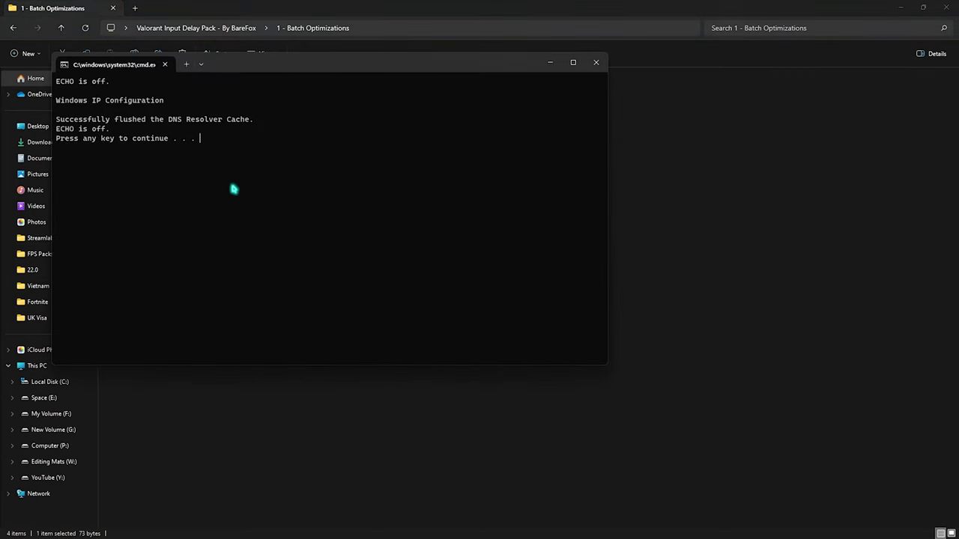
pyautogui.press('Return')
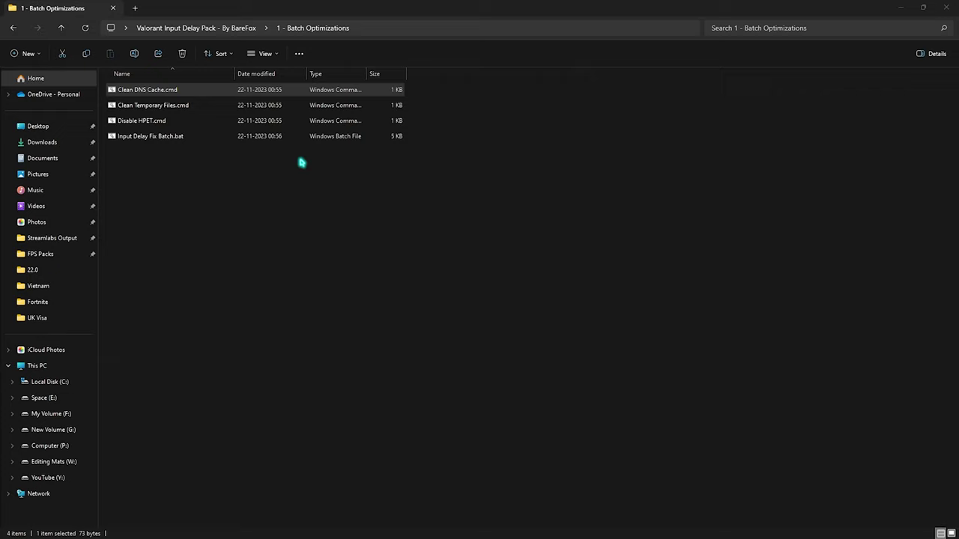
# - Run Clean Temporary Files.cmd as administrator
pyautogui.rightClick(160, 99)
pyautogui.click(158, 111)
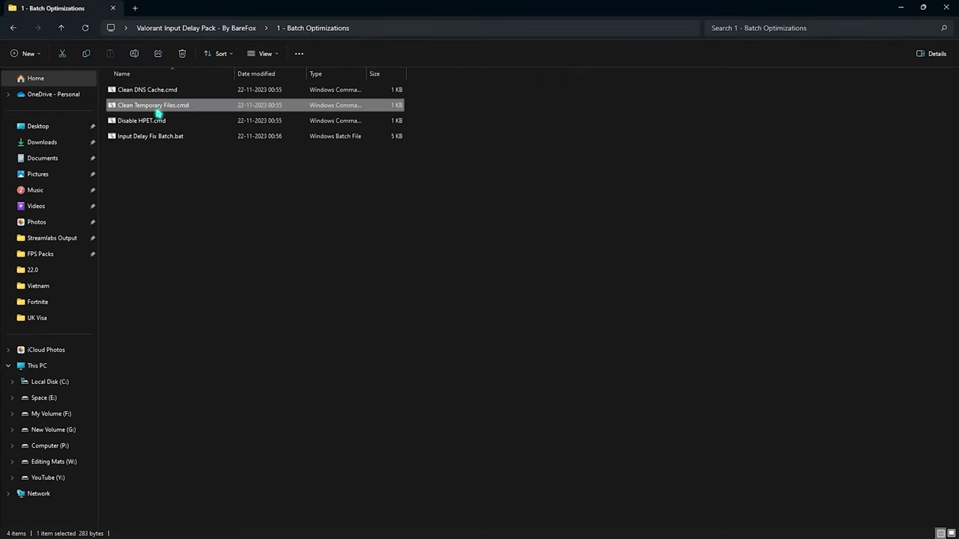
pyautogui.rightClick(158, 110)
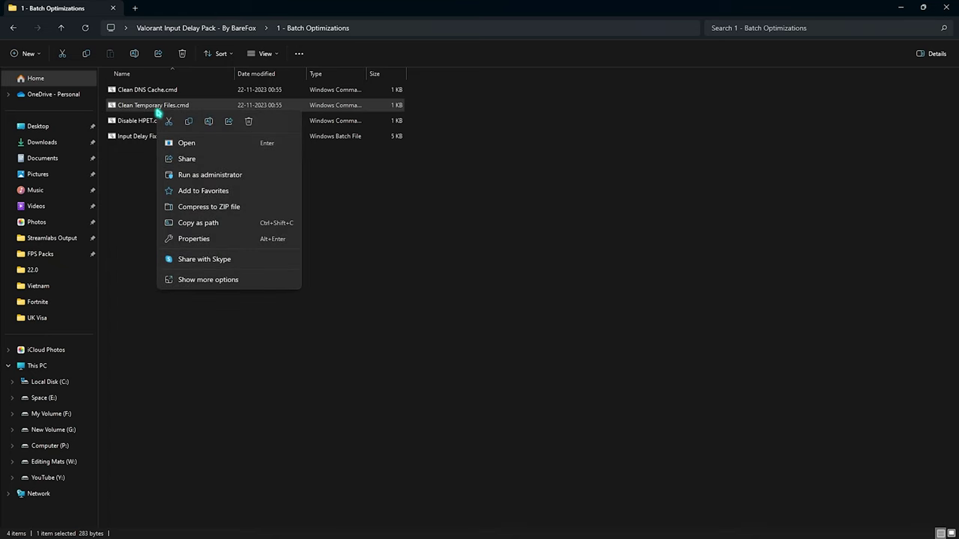
pyautogui.click(204, 176)
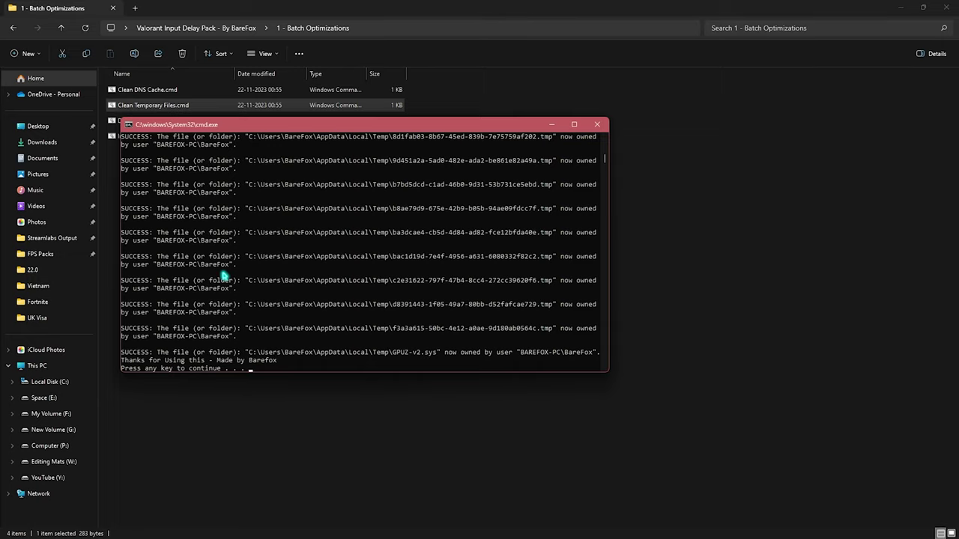
pyautogui.press('Return')
pyautogui.click(157, 123)
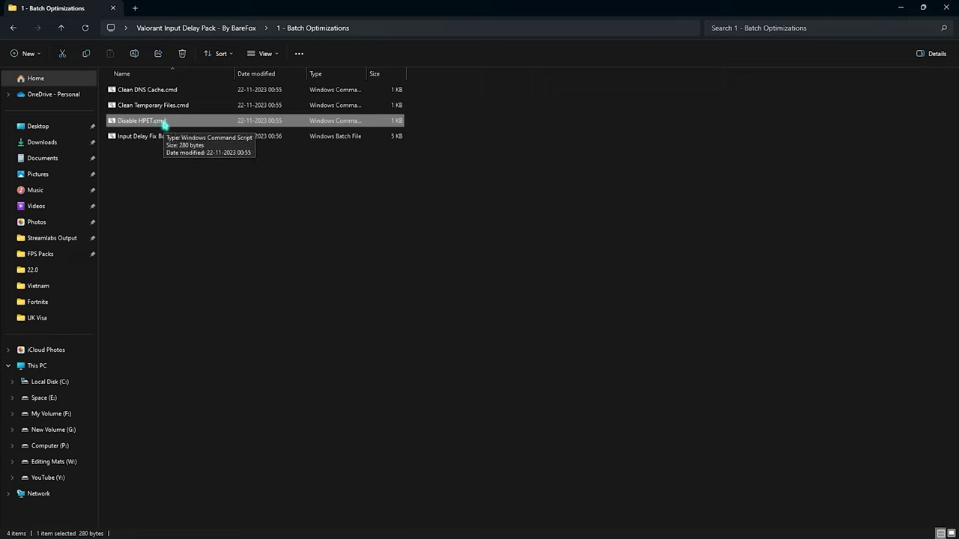
pyautogui.click(139, 137)
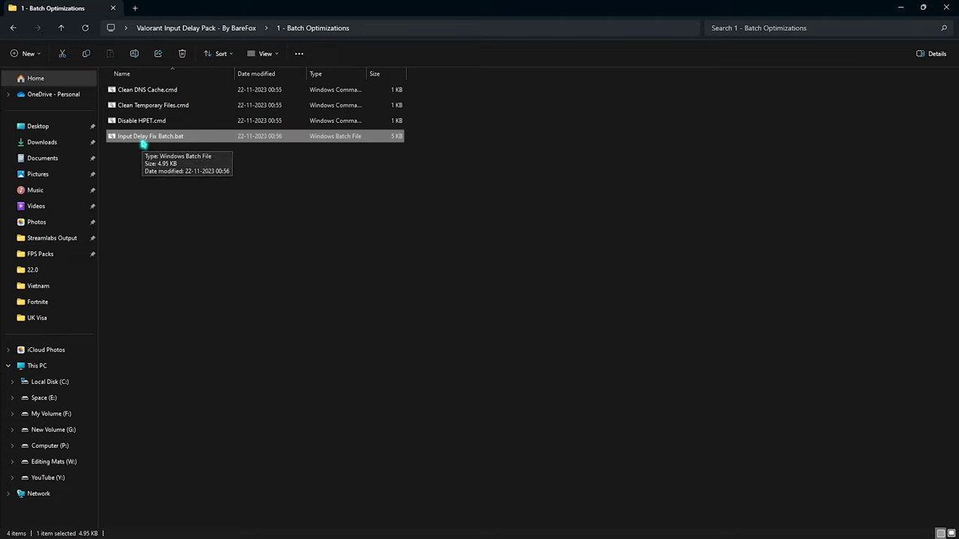
# - Open Input Delay Fix Batch.bat in Notepad, read through it, and close it
pyautogui.rightClick(141, 143)
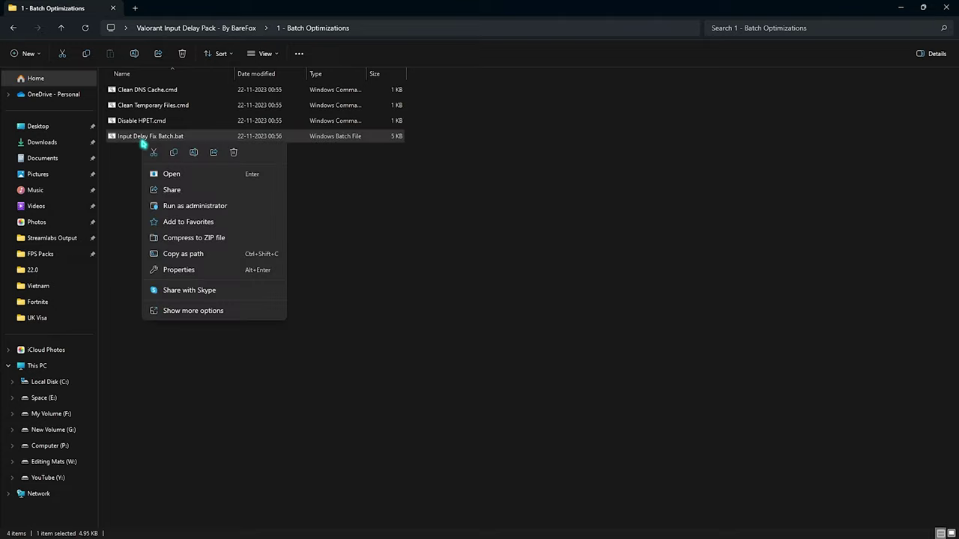
pyautogui.click(184, 311)
pyautogui.rightClick(142, 139)
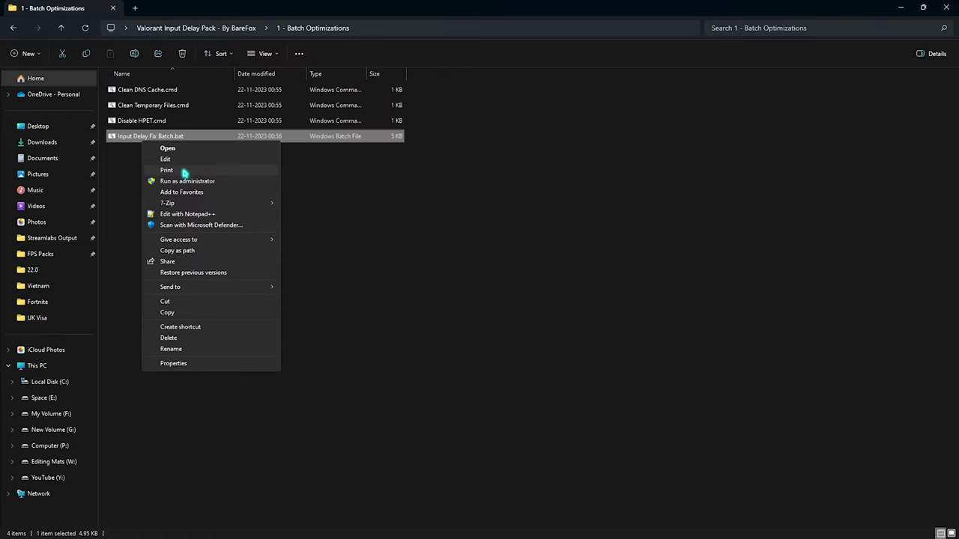
pyautogui.click(157, 160)
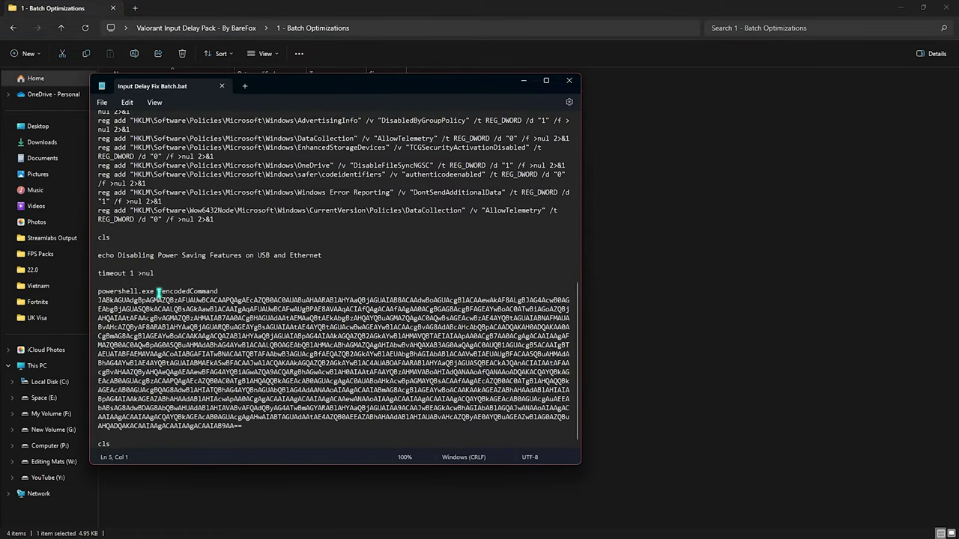
pyautogui.scroll(12, 270, 278)
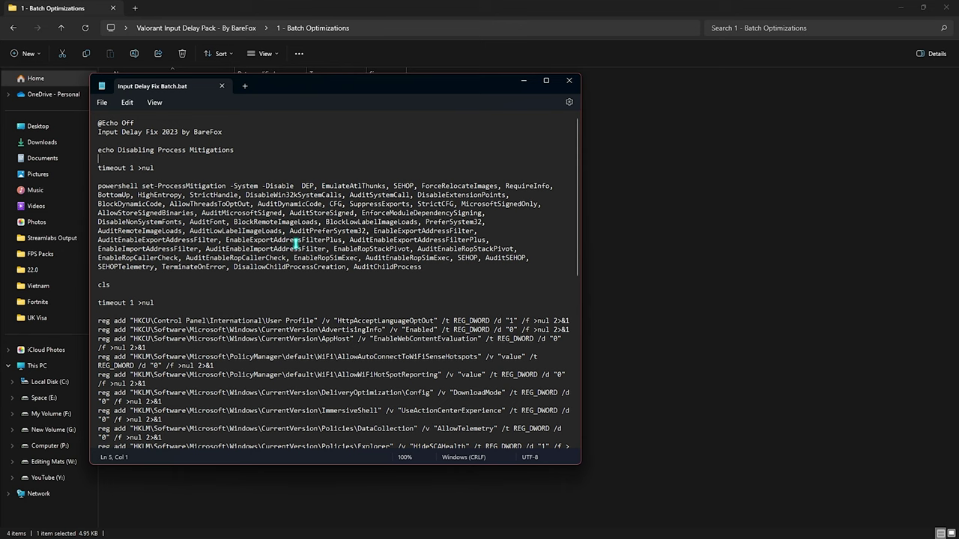
pyautogui.scroll(-1, 267, 215)
pyautogui.click(569, 80)
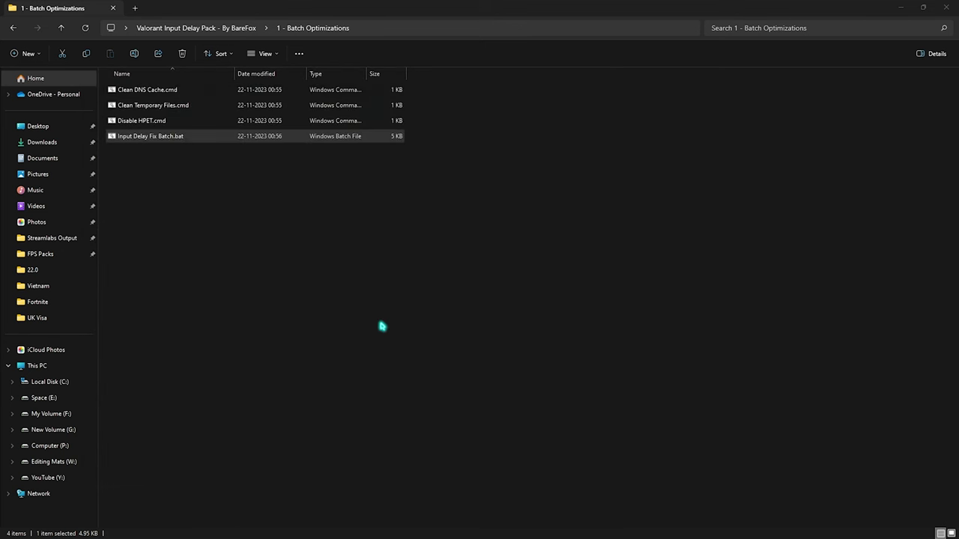
pyautogui.click(381, 326)
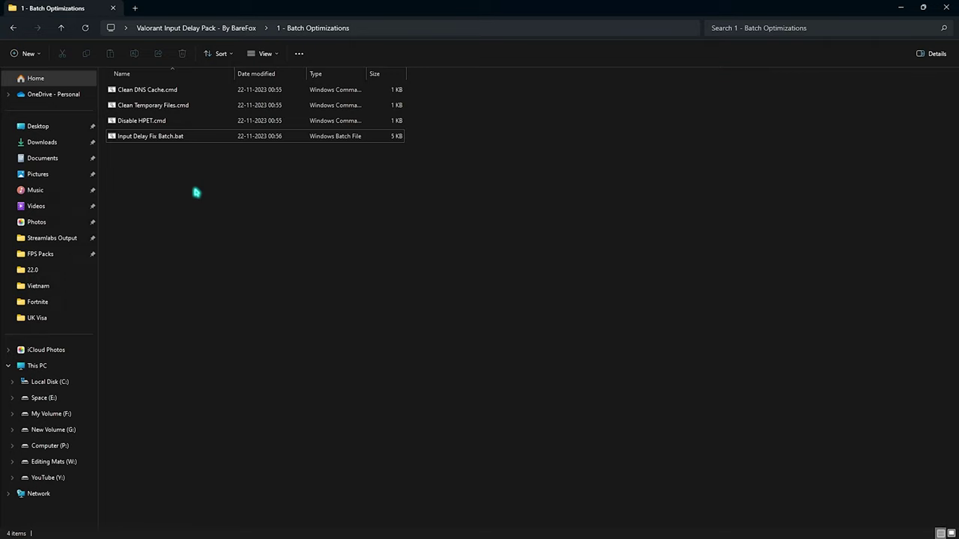
# - Open the 2 - Keyboard Latency Fix folder and review its five keyboard buffer registry files
pyautogui.click(190, 28)
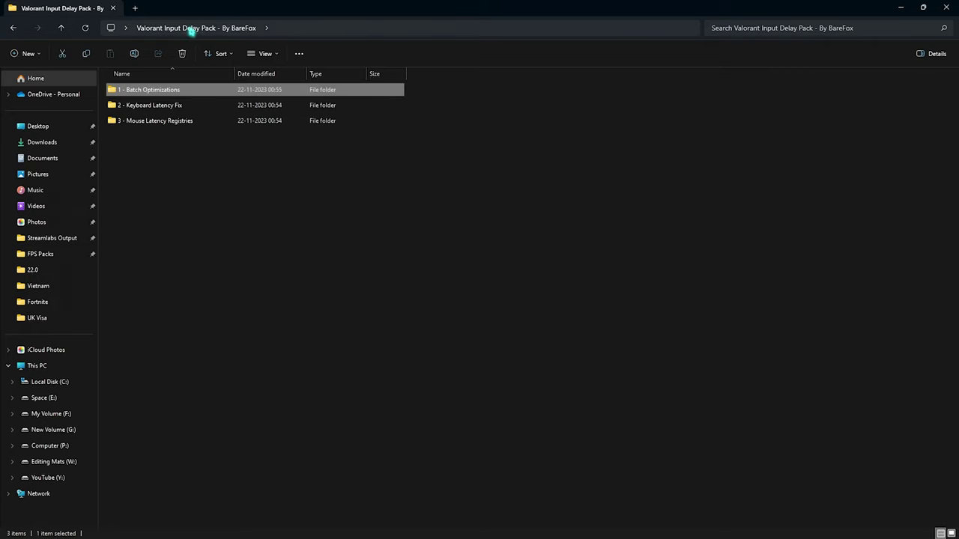
pyautogui.doubleClick(165, 110)
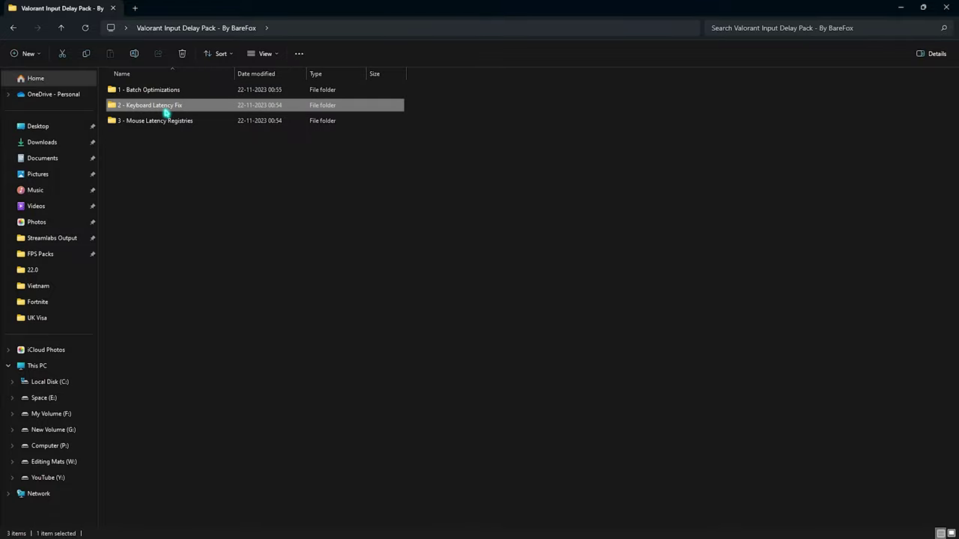
pyautogui.moveTo(182, 244); pyautogui.dragTo(172, 90)
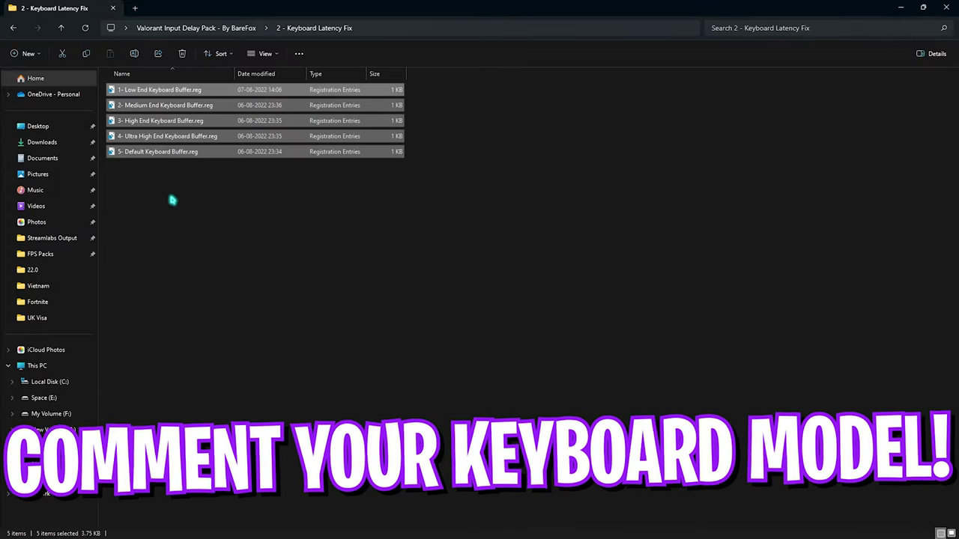
pyautogui.click(172, 268)
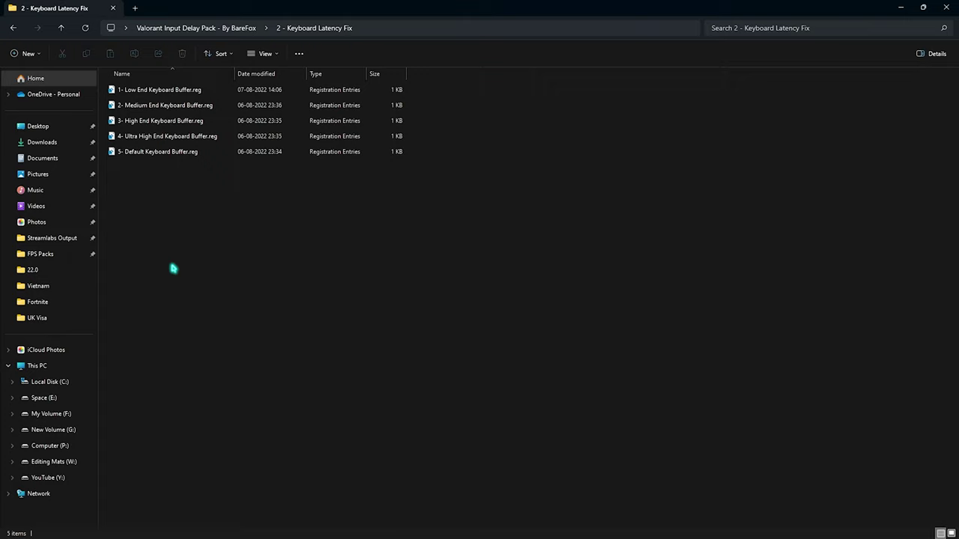
pyautogui.moveTo(214, 218); pyautogui.dragTo(206, 81)
pyautogui.click(192, 242)
# - Open 3 - Mouse Latency Registries and select Fix Mouse Delay.reg and Disable Pointer Precision Globally.reg
pyautogui.click(164, 33)
pyautogui.doubleClick(136, 122)
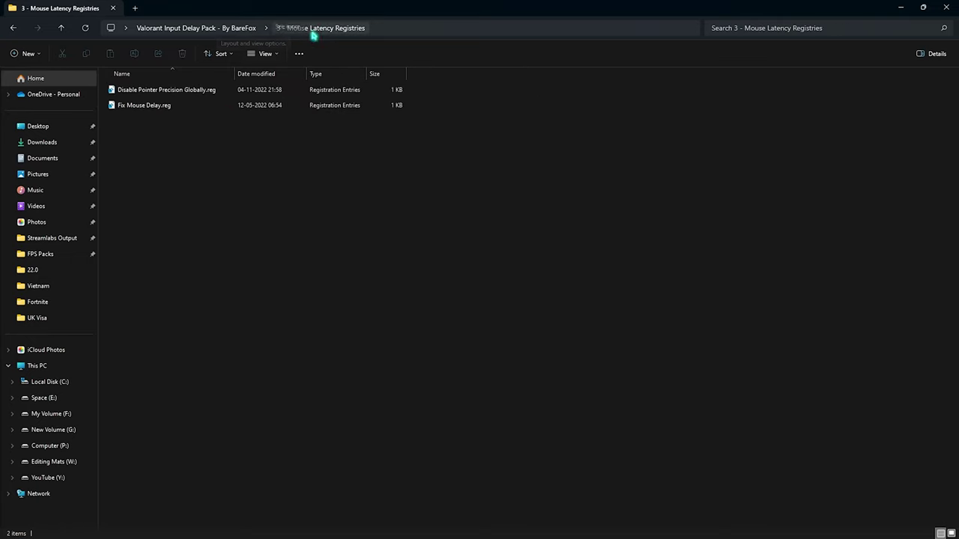
pyautogui.click(161, 108)
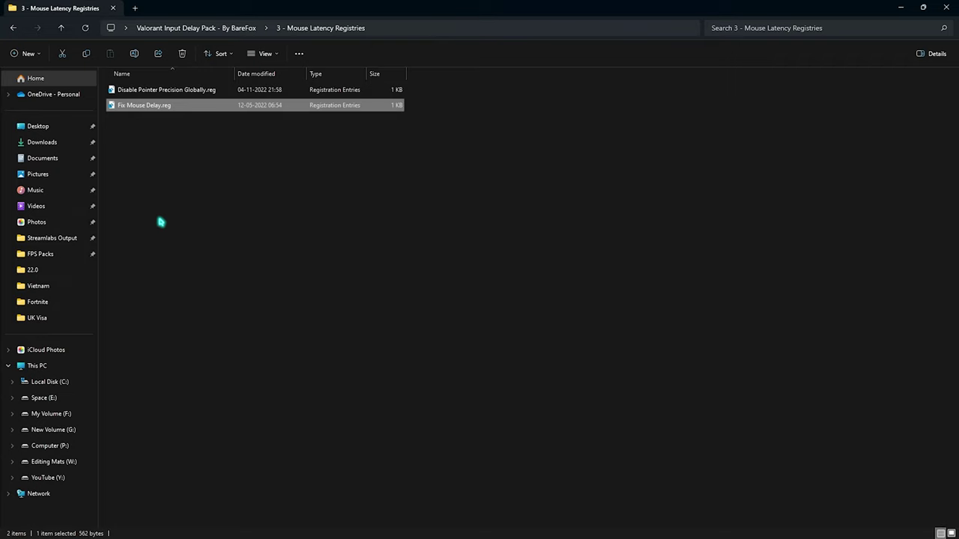
pyautogui.click(168, 90)
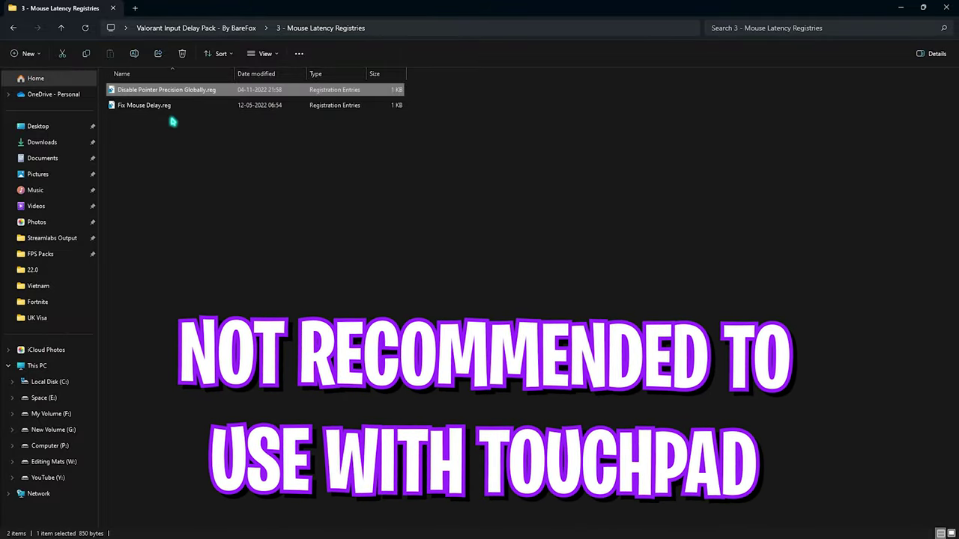
# - Check Mouse Properties' Pointer Options, leaving Enhance pointer precision off, then return to the registry folder
pyautogui.press('super')
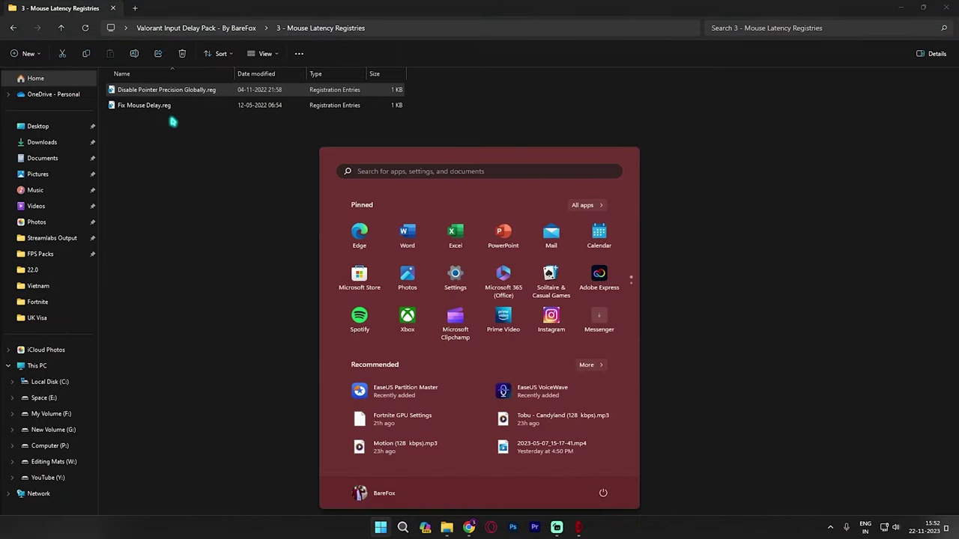
pyautogui.write('mouse settings')
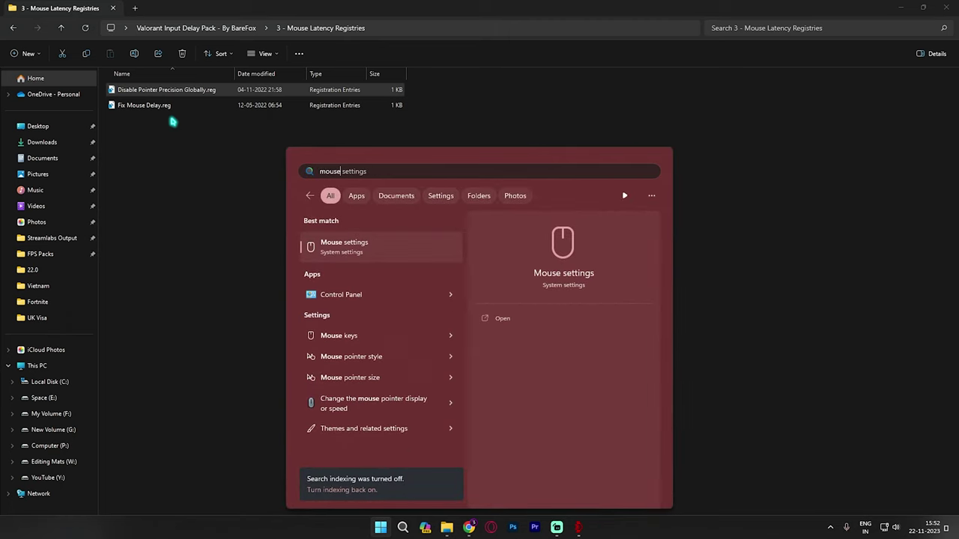
pyautogui.press('Return')
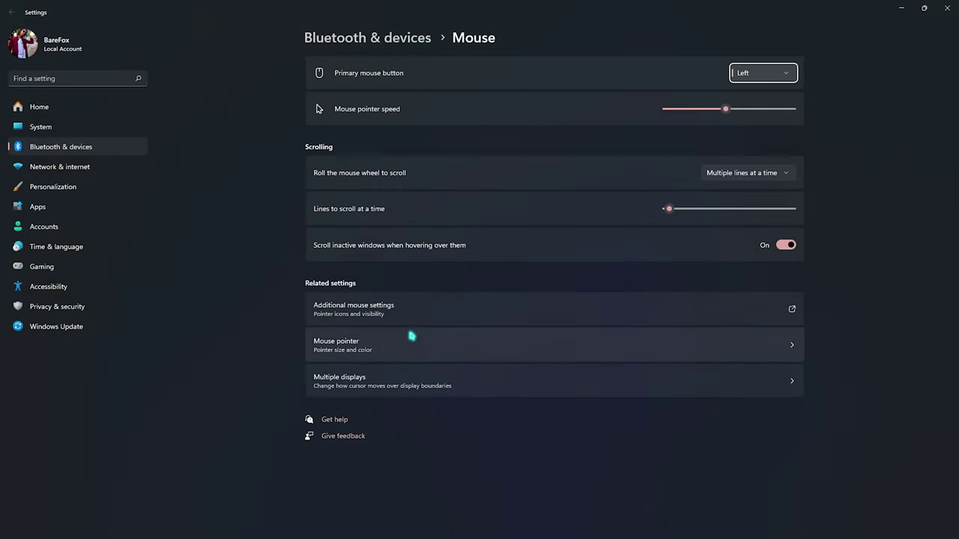
pyautogui.click(360, 308)
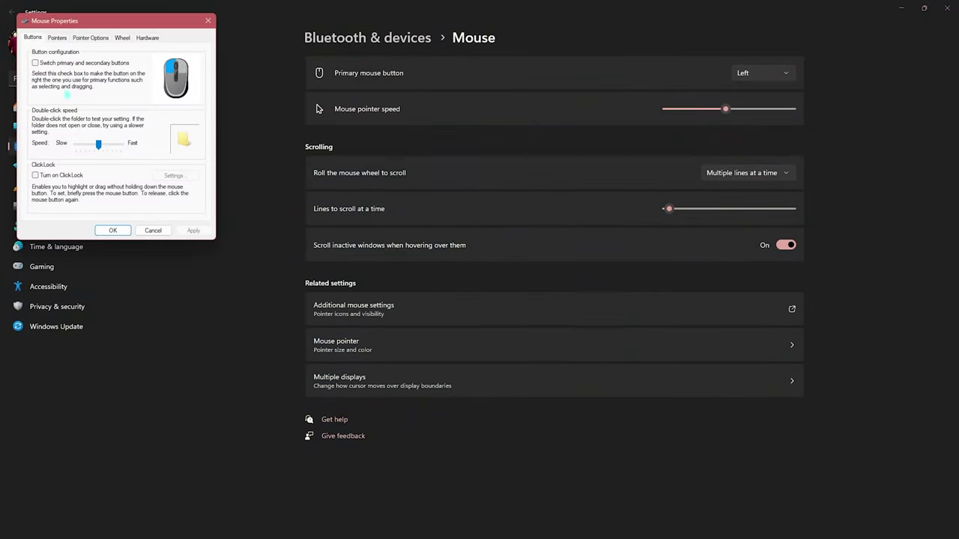
pyautogui.click(84, 39)
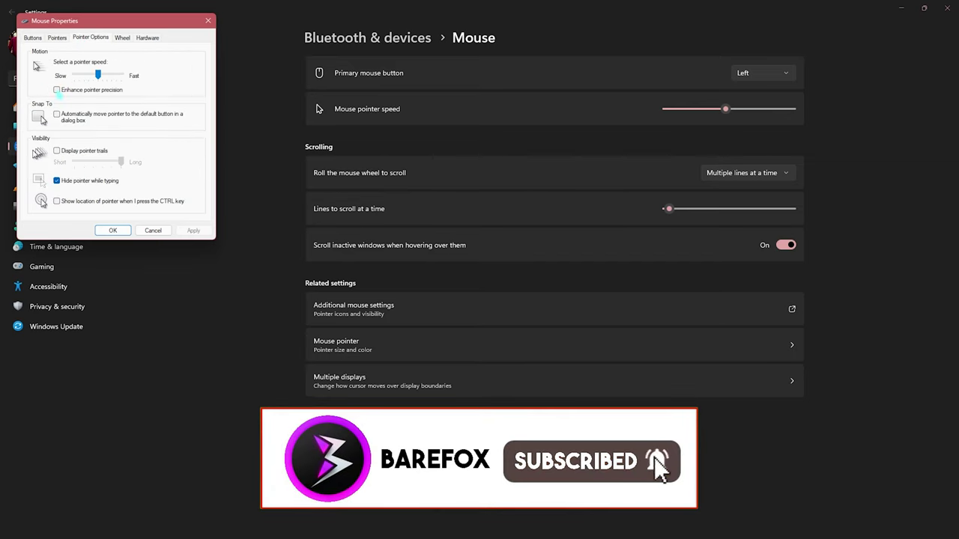
pyautogui.click(206, 21)
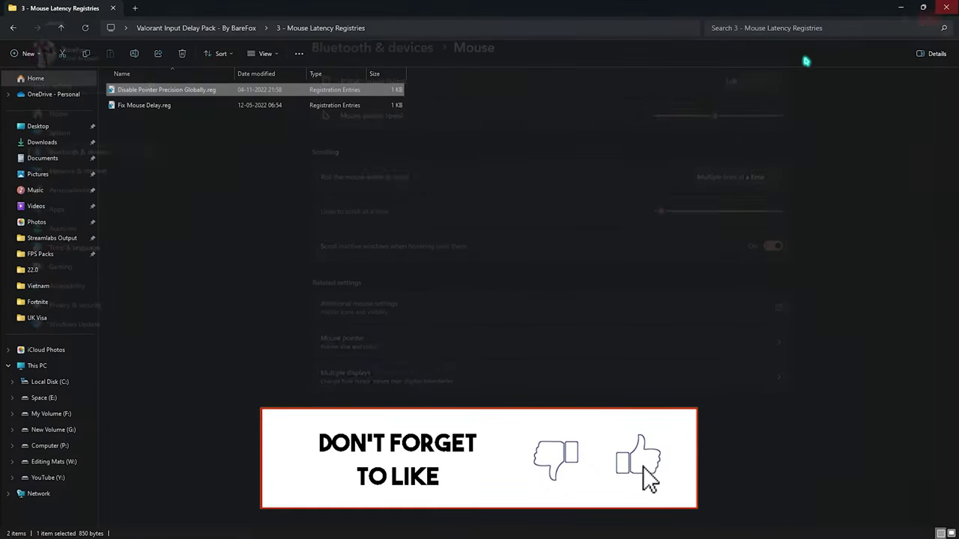
pyautogui.click(349, 261)
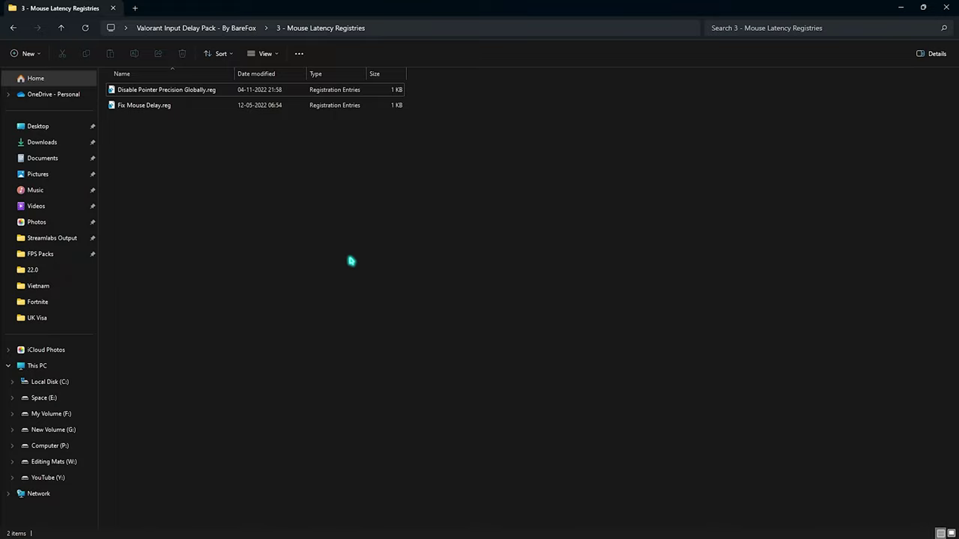
# - Close the File Explorer window and clear the desktop selection
pyautogui.press('BackSpace')
pyautogui.hotkey('alt', 'F4')
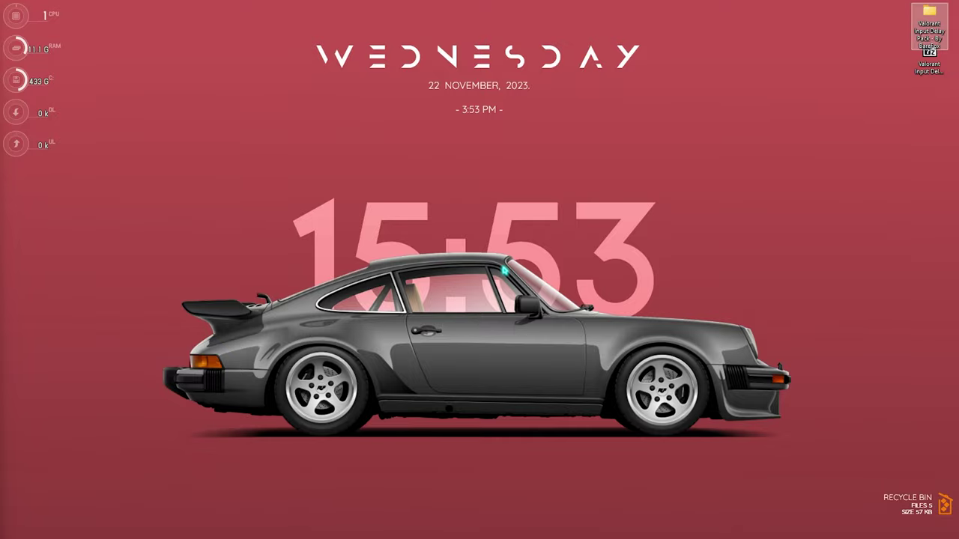
pyautogui.click(424, 302)
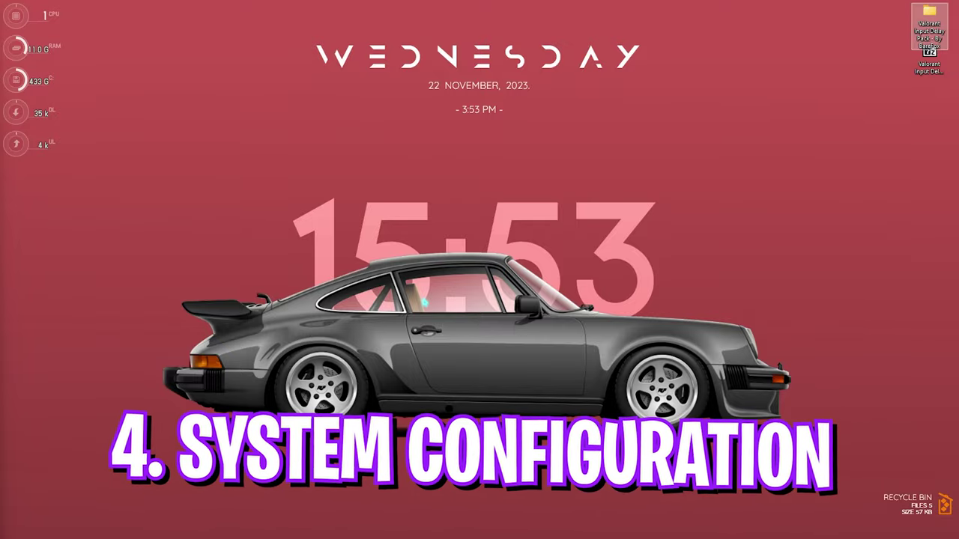
# - Launch msconfig and set the advanced boot options to use 24 processors
pyautogui.press('super')
pyautogui.write('msc')
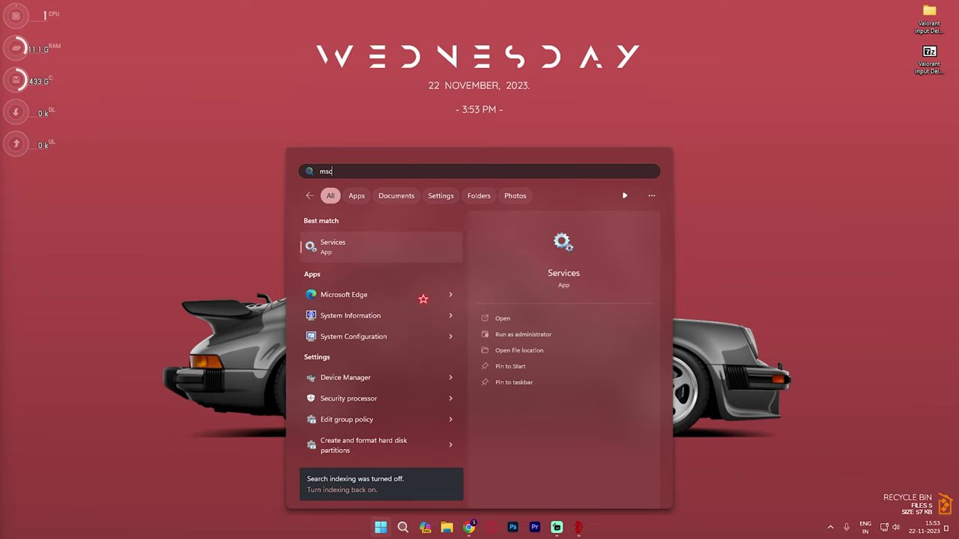
pyautogui.write('onfig')
pyautogui.press('Return')
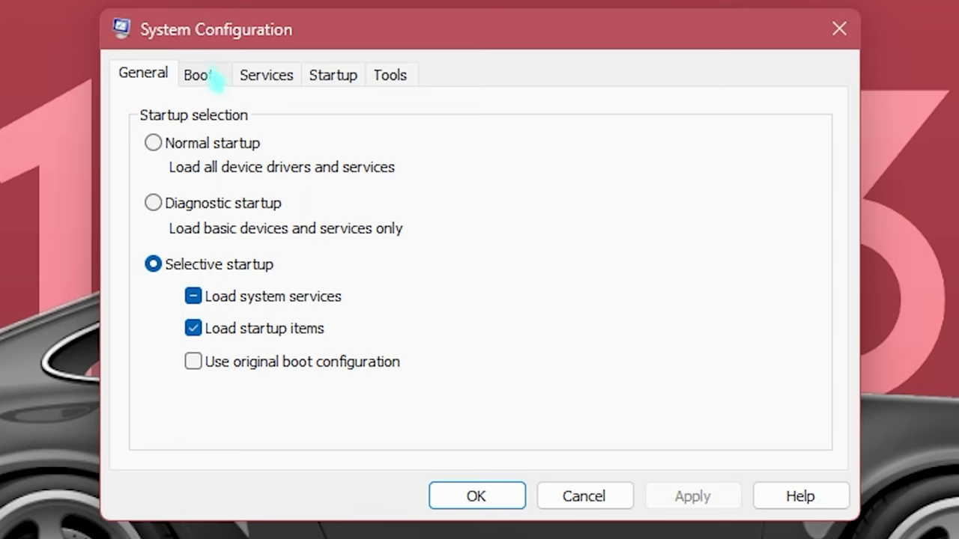
pyautogui.click(376, 197)
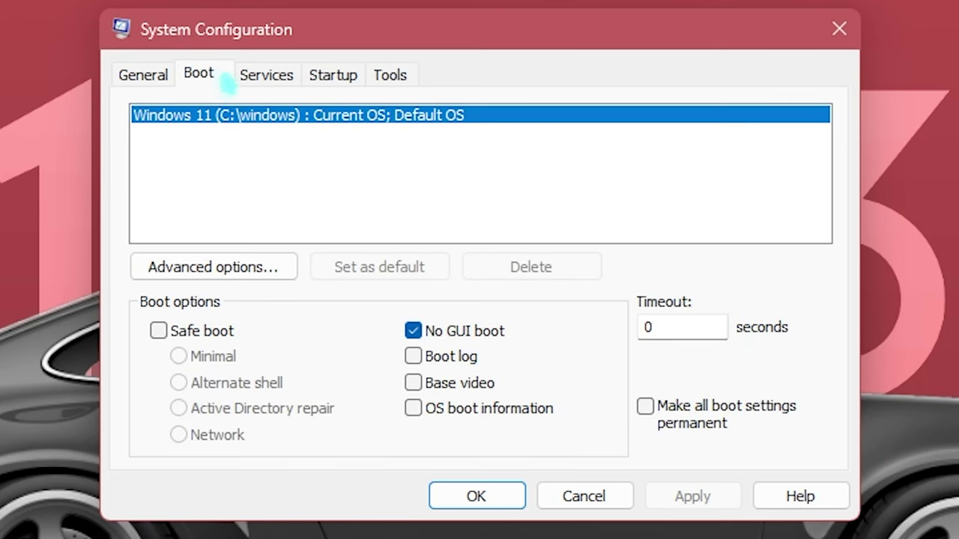
pyautogui.click(215, 267)
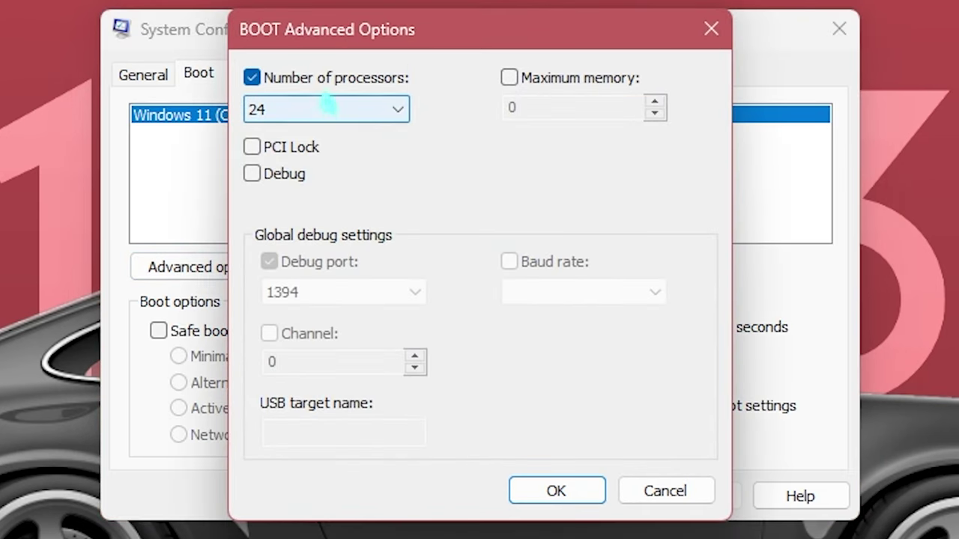
pyautogui.click(315, 105)
pyautogui.click(289, 529)
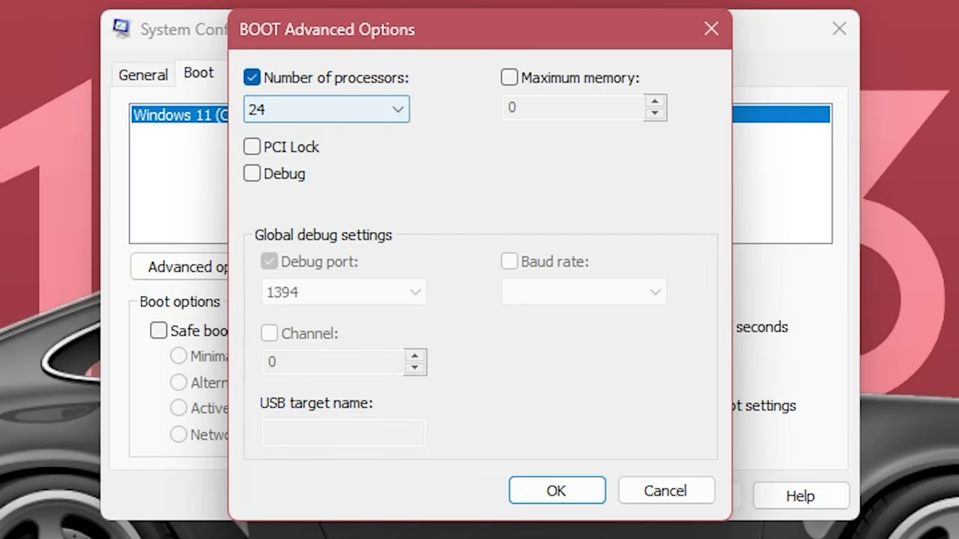
pyautogui.click(556, 491)
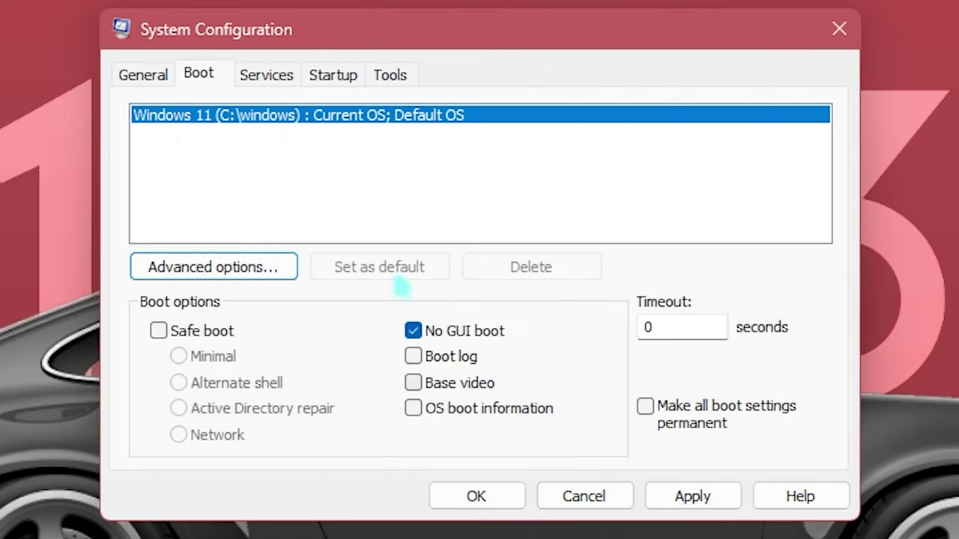
pyautogui.click(277, 79)
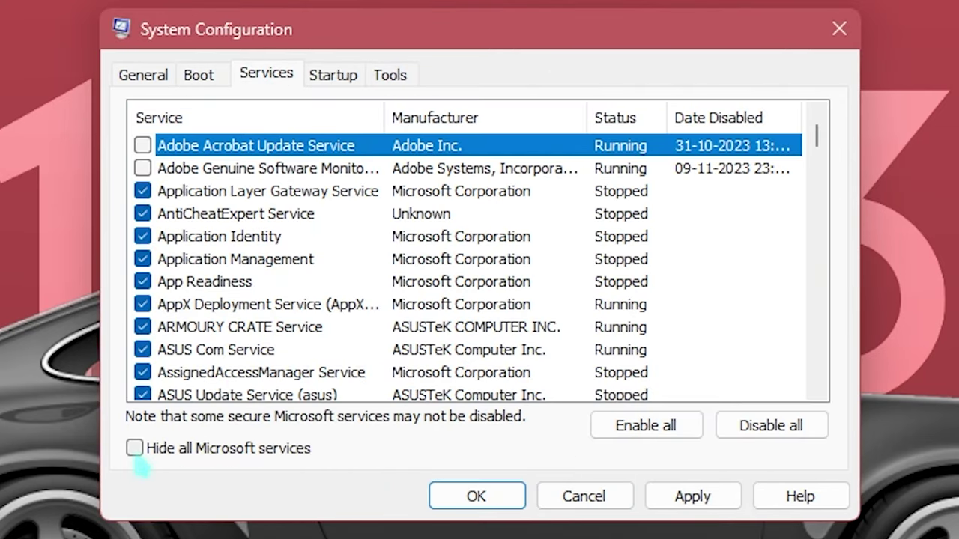
# - Hide all Microsoft services and scroll through the remaining third-party services
pyautogui.click(136, 449)
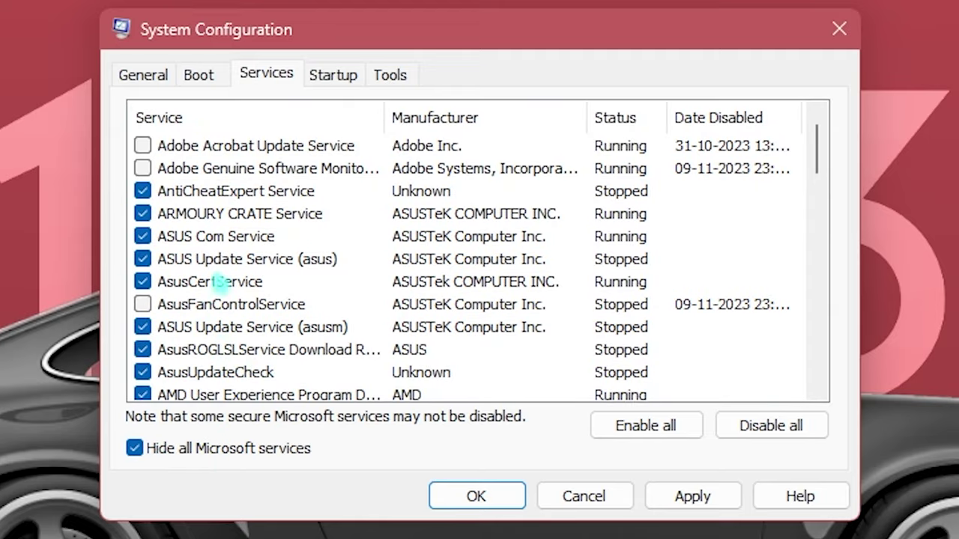
pyautogui.scroll(-1, 232, 192)
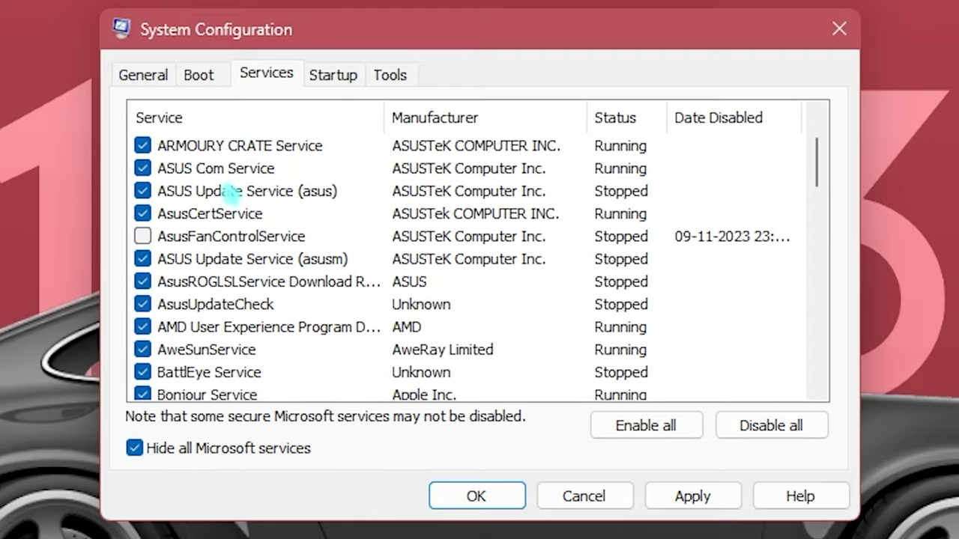
pyautogui.scroll(-5, 233, 193)
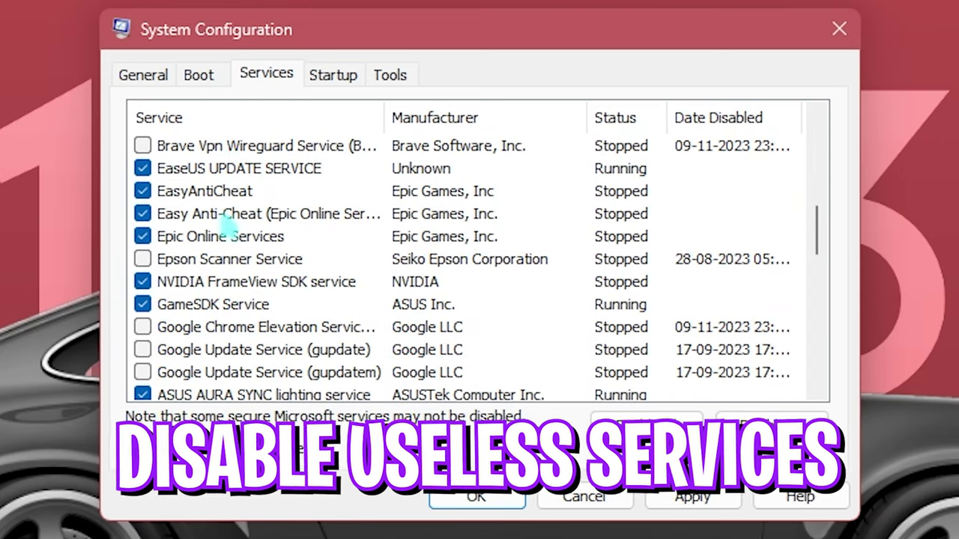
pyautogui.scroll(-10, 225, 221)
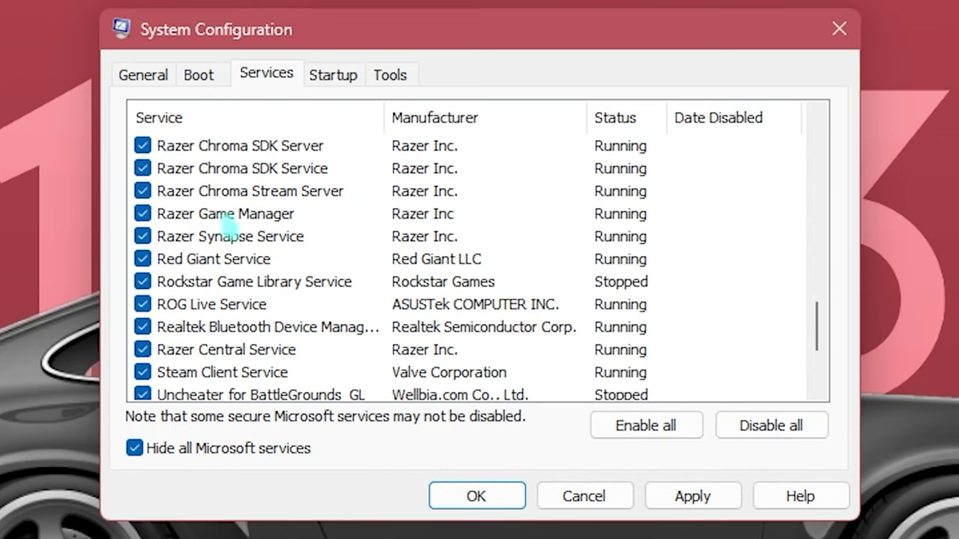
pyautogui.scroll(-2, 228, 225)
pyautogui.scroll(15, 228, 225)
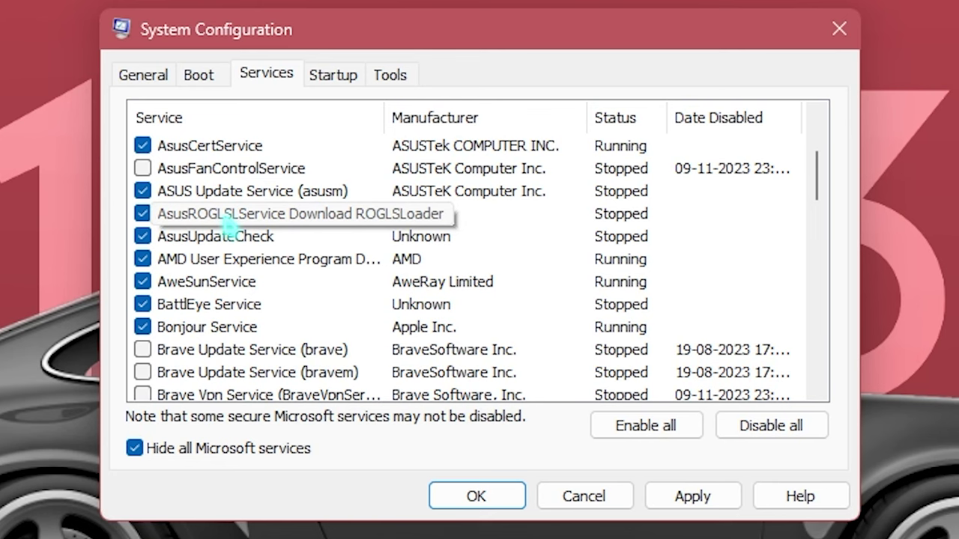
pyautogui.scroll(-15, 225, 219)
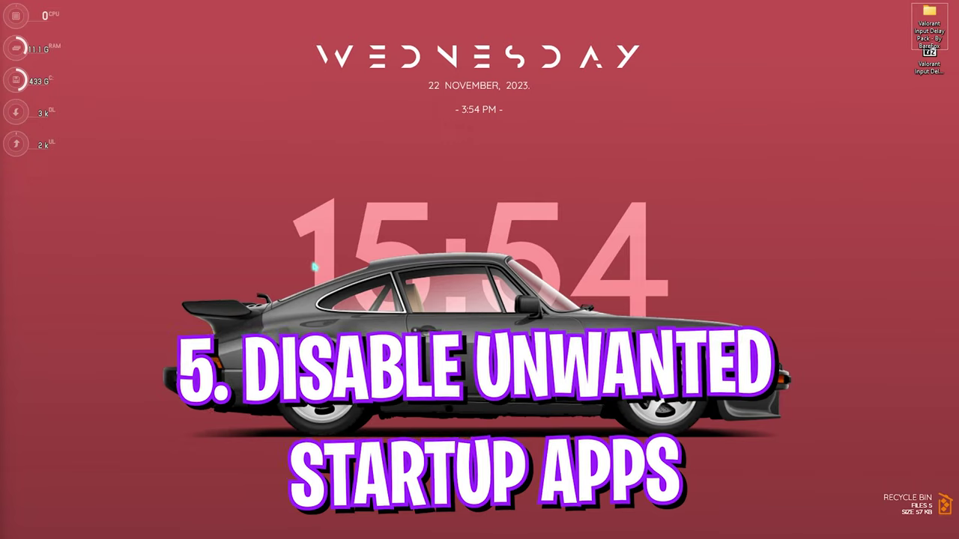
pyautogui.press('super')
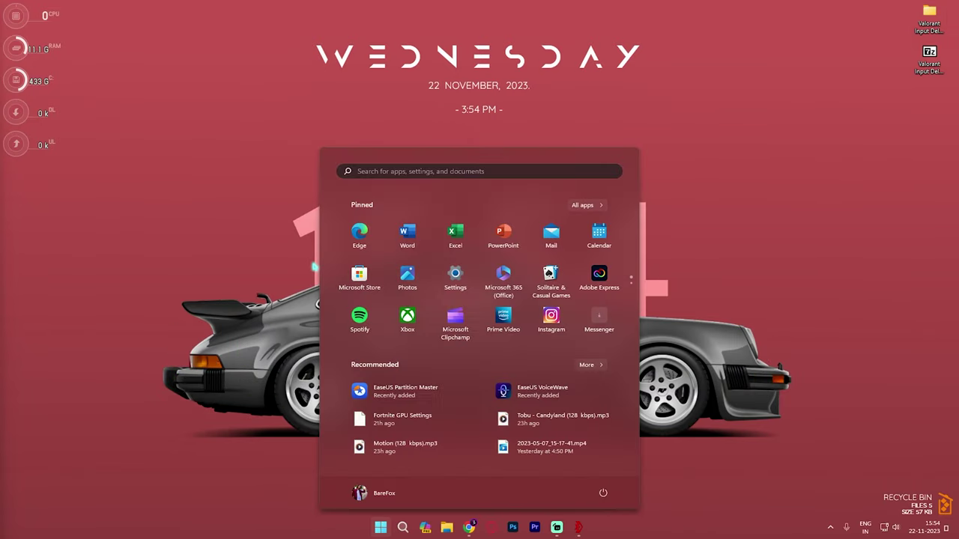
pyautogui.write('task manager')
pyautogui.press('Return')
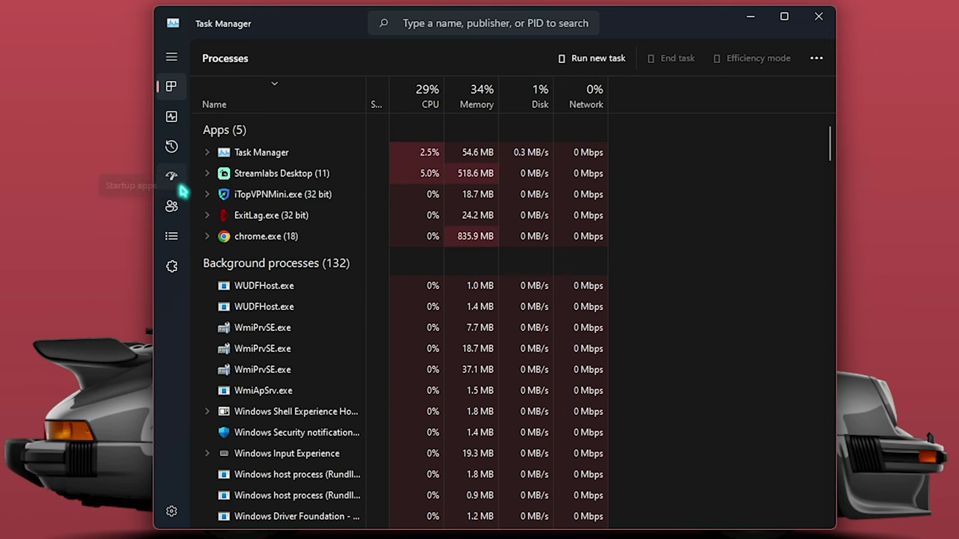
pyautogui.click(181, 187)
pyautogui.scroll(-2, 310, 368)
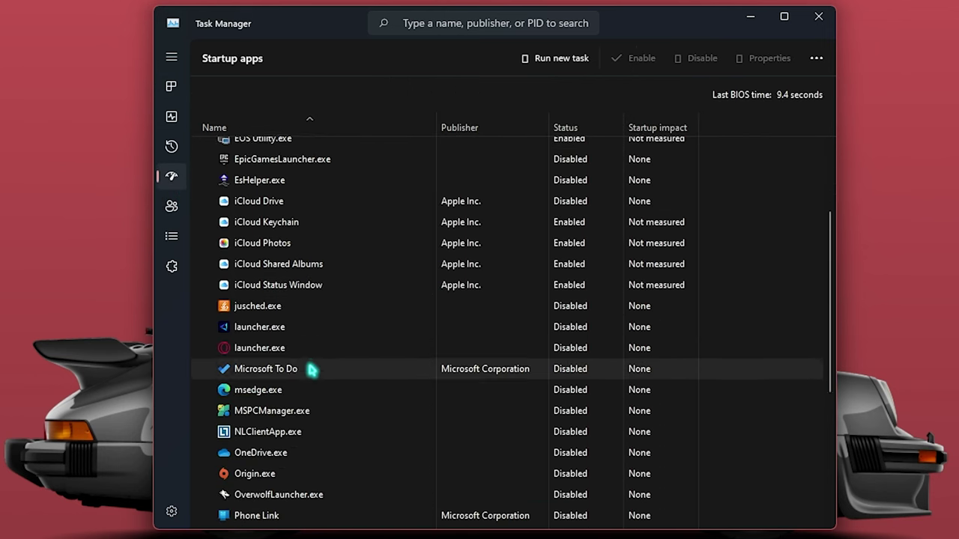
pyautogui.scroll(2, 325, 375)
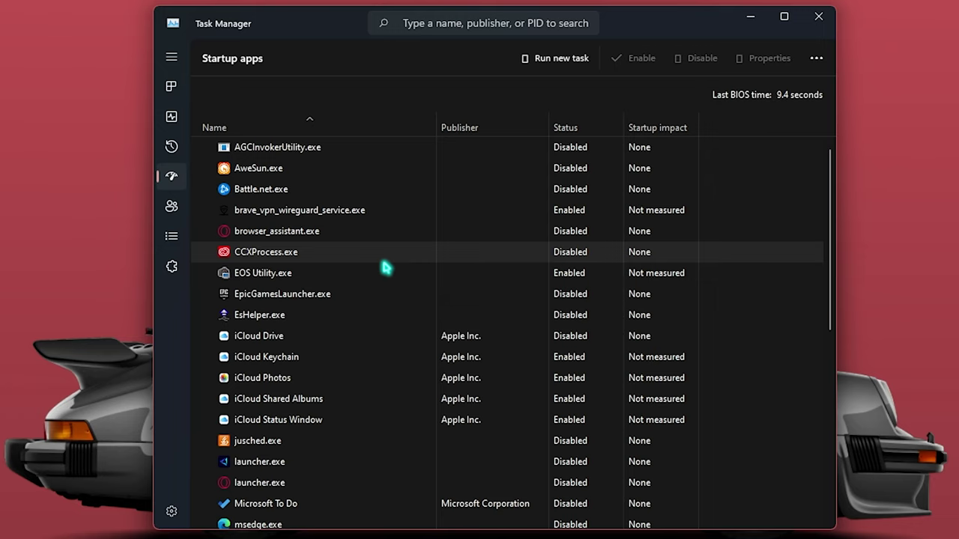
pyautogui.click(820, 16)
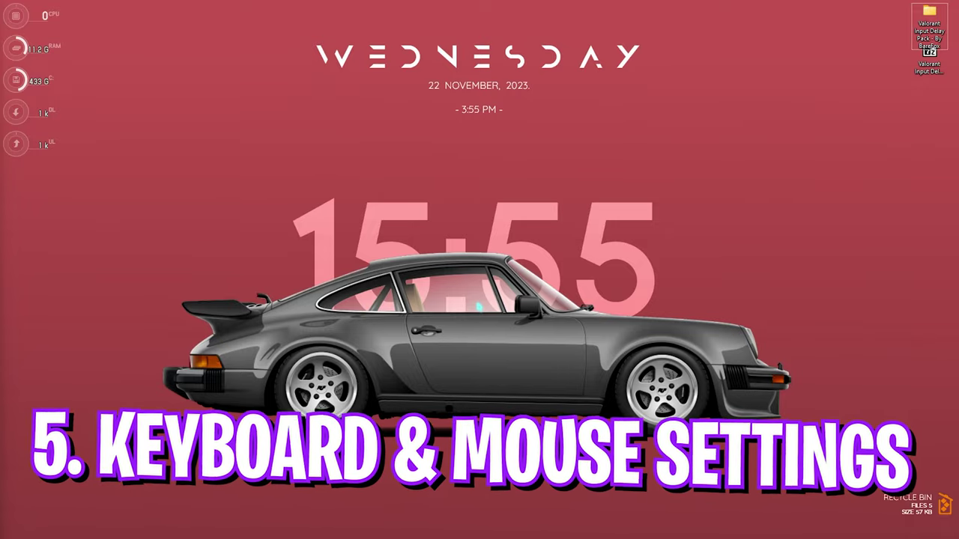
# - Set the keyboard repeat delay to Short with Fast repeat rate and apply it
pyautogui.press('super')
pyautogui.write('keyboard')
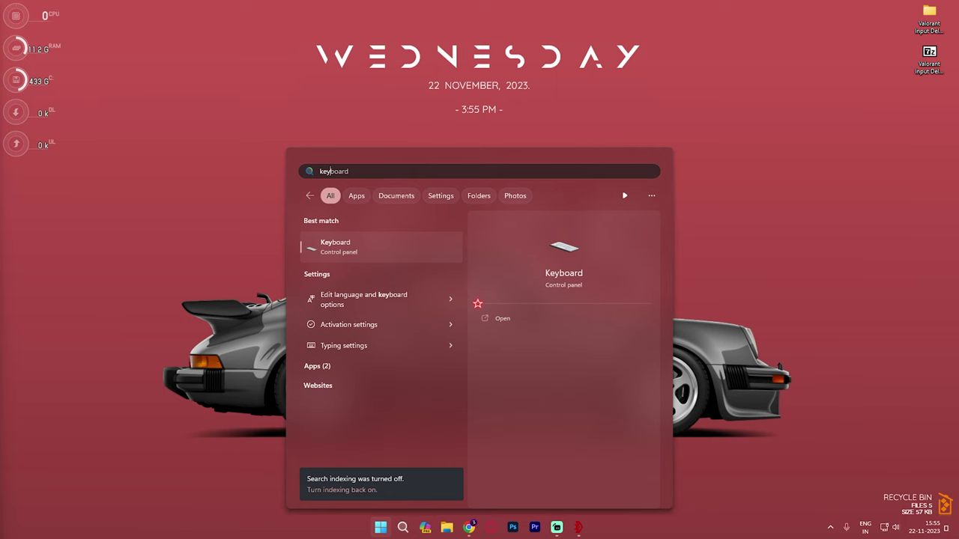
pyautogui.press('Return')
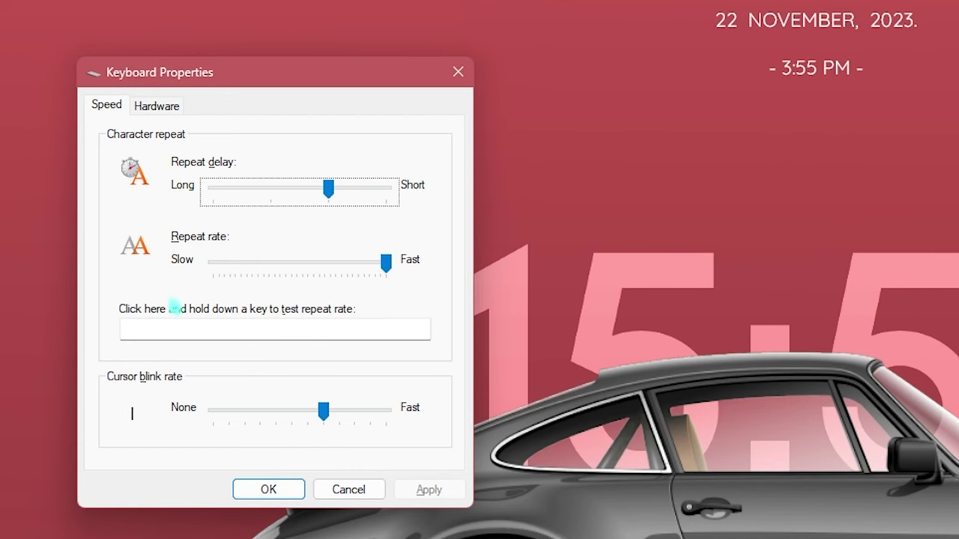
pyautogui.press('Right')
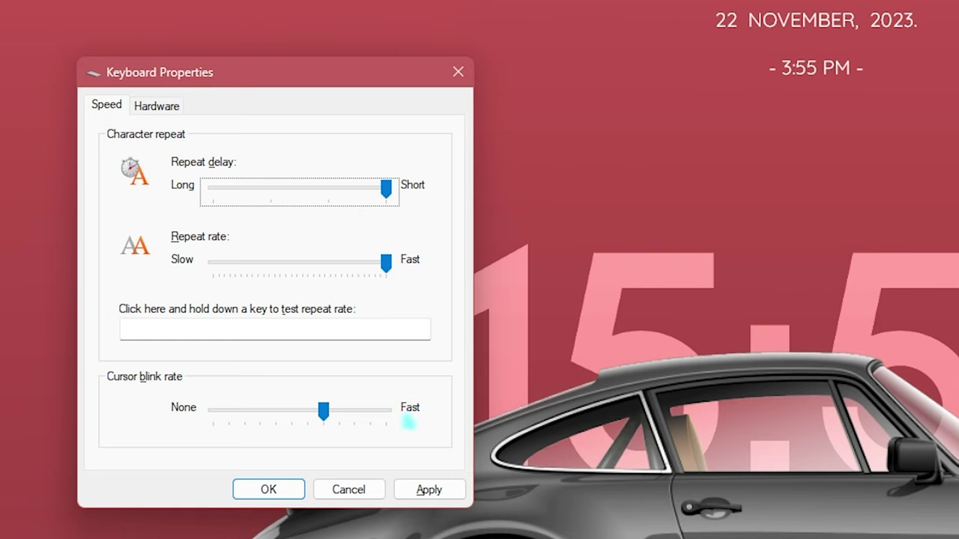
pyautogui.click(421, 491)
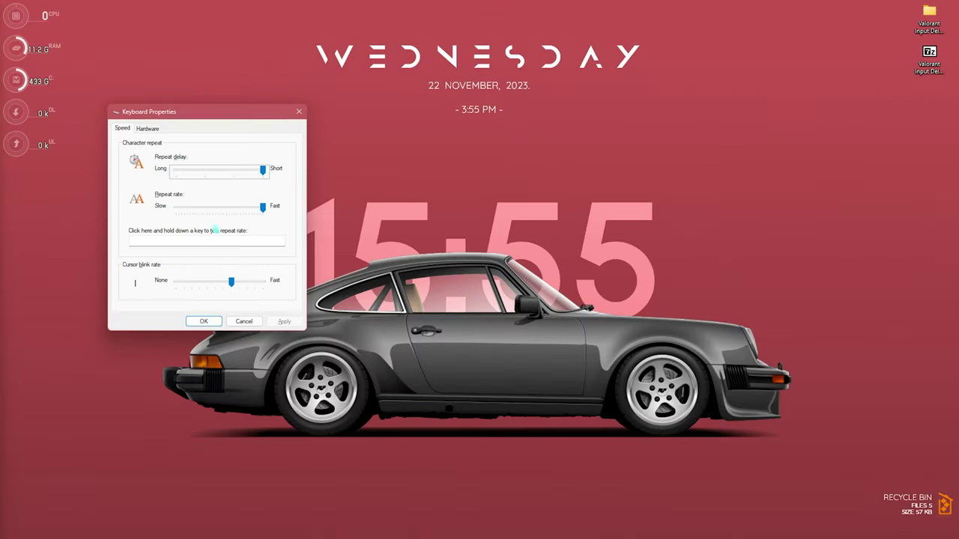
pyautogui.click(458, 72)
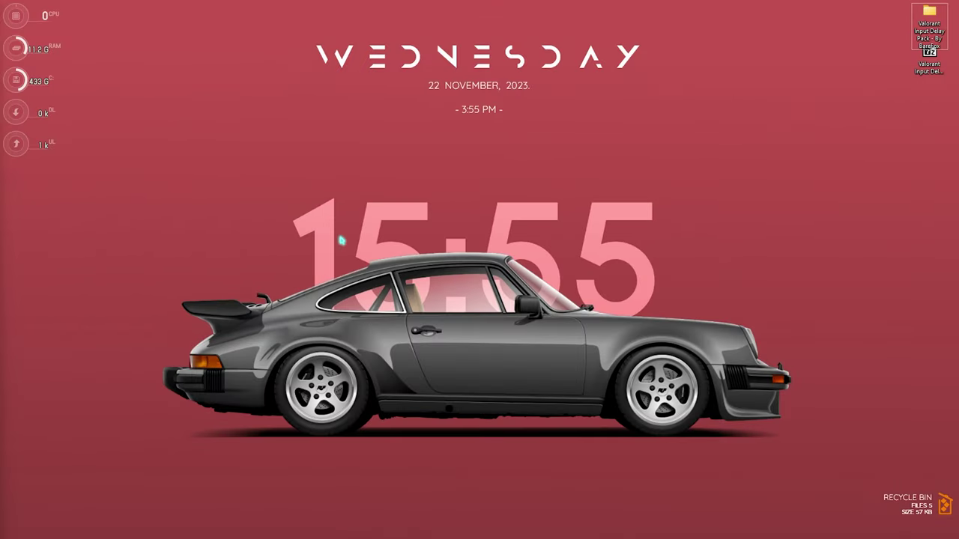
# - Search 'mouse', open Mouse settings and bring up Mouse Properties' Pointer Options tab
pyautogui.press('super')
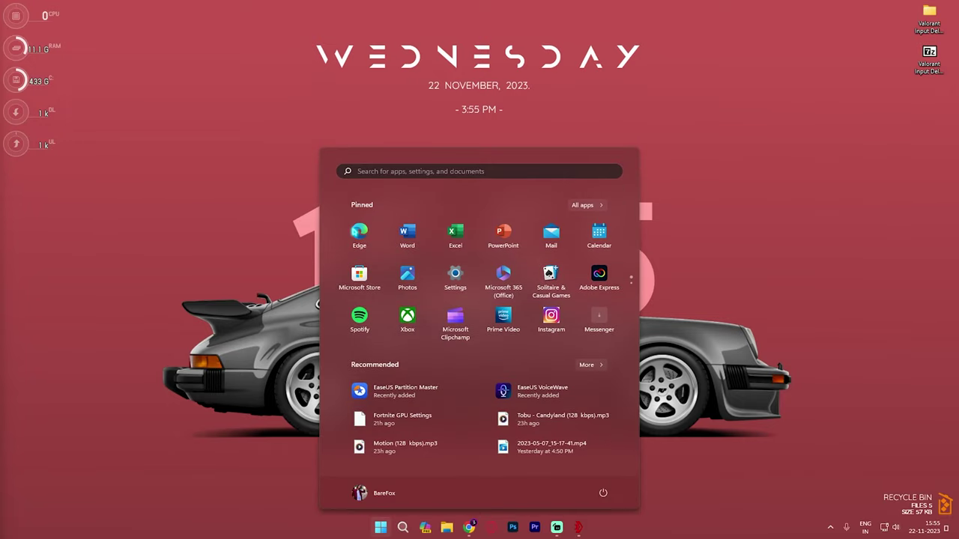
pyautogui.write('mouse')
pyautogui.press('Return')
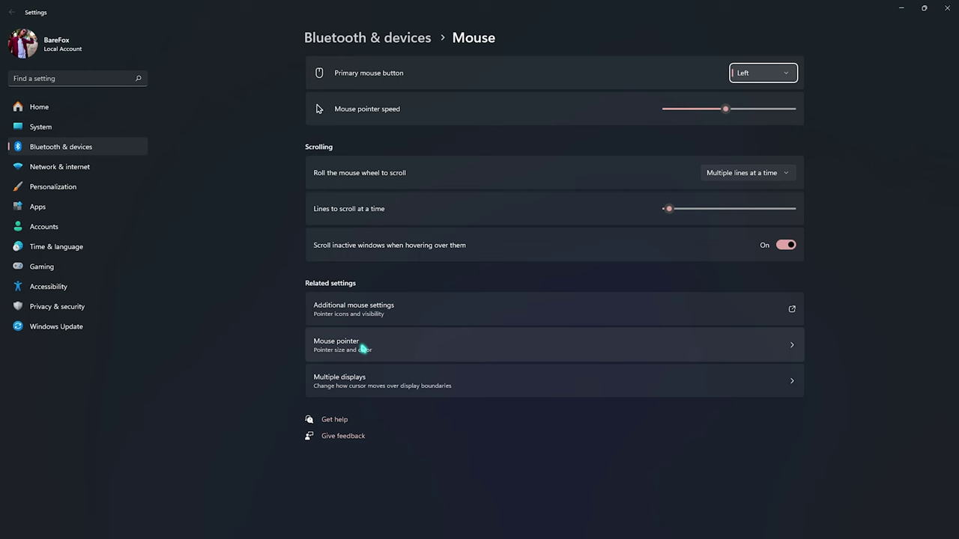
pyautogui.click(373, 311)
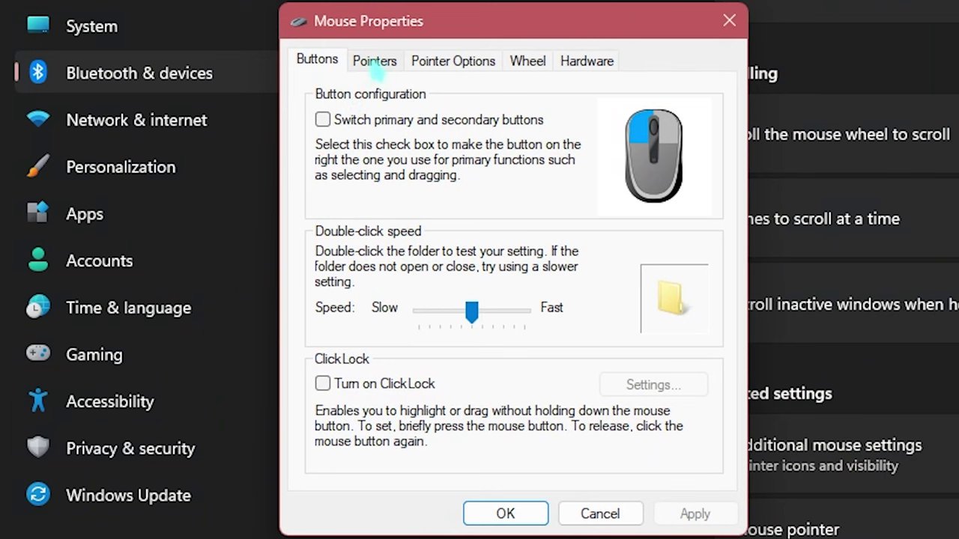
pyautogui.click(454, 66)
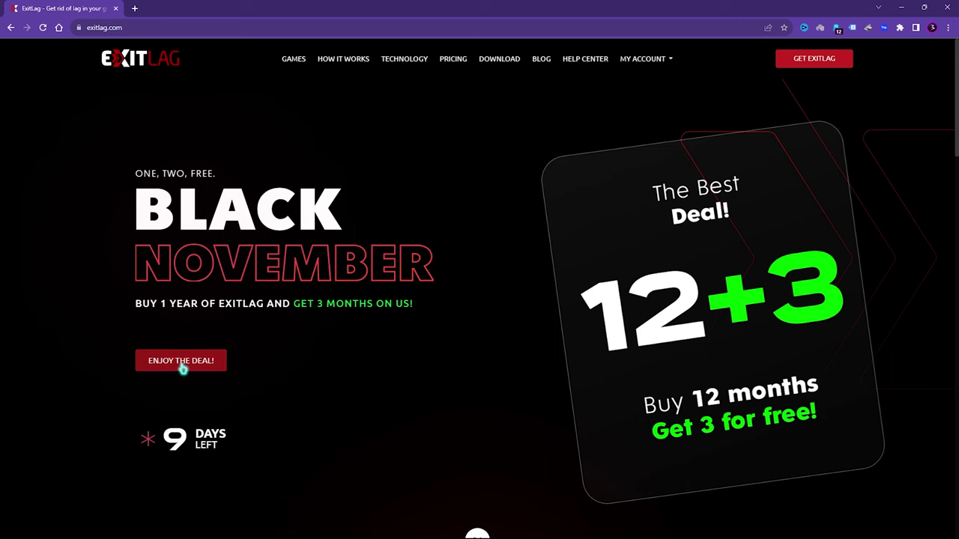
# - Find Valorant in ExitLag, uncheck 'Use the routes within my country first', and apply routes
pyautogui.click(901, 7)
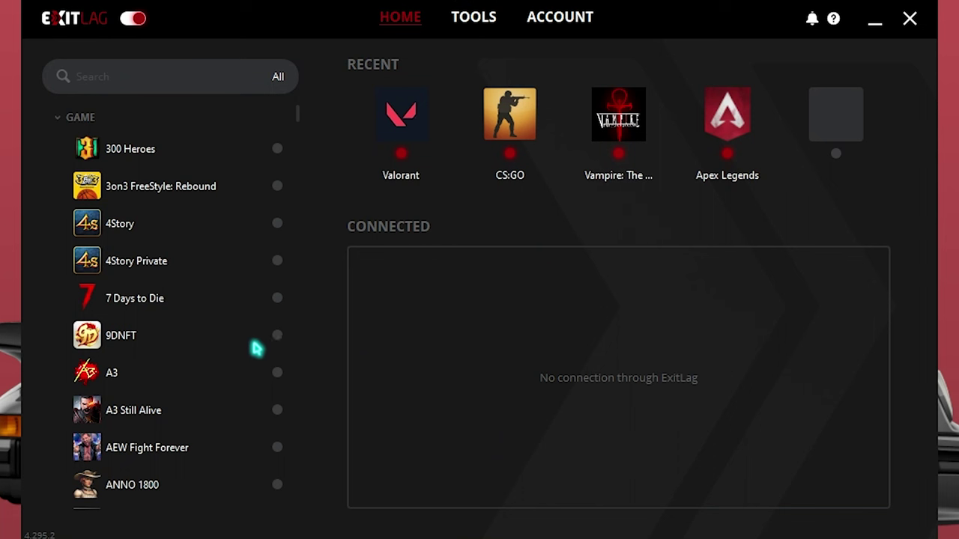
pyautogui.click(135, 77)
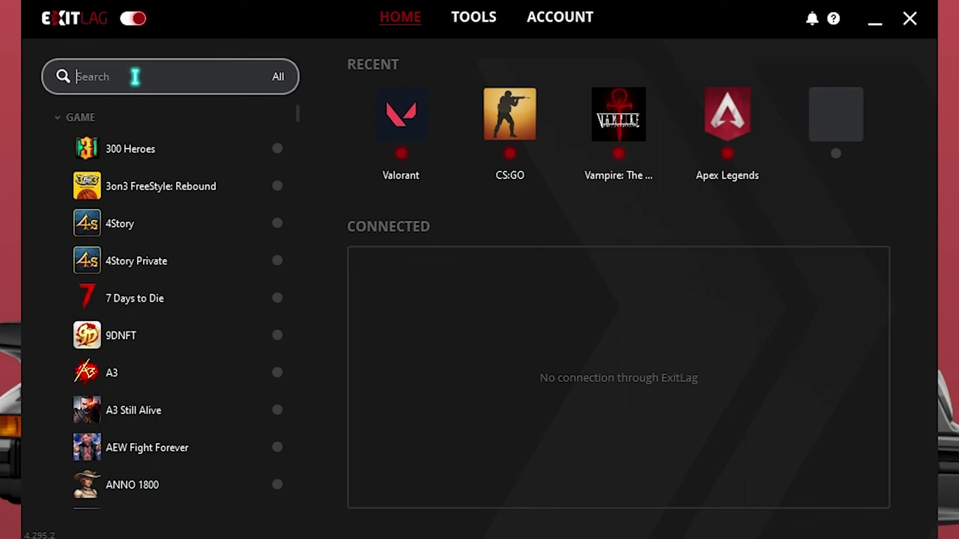
pyautogui.write('Valor')
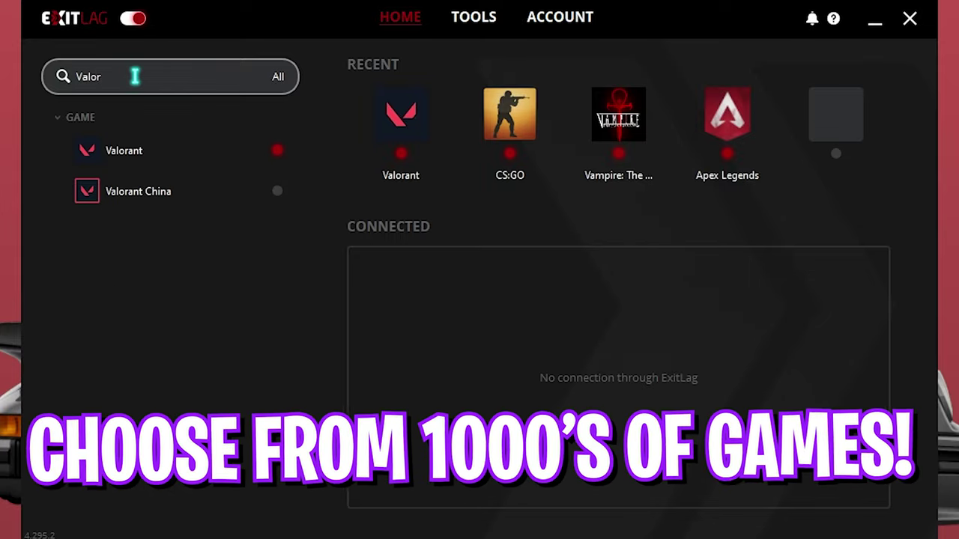
pyautogui.click(156, 153)
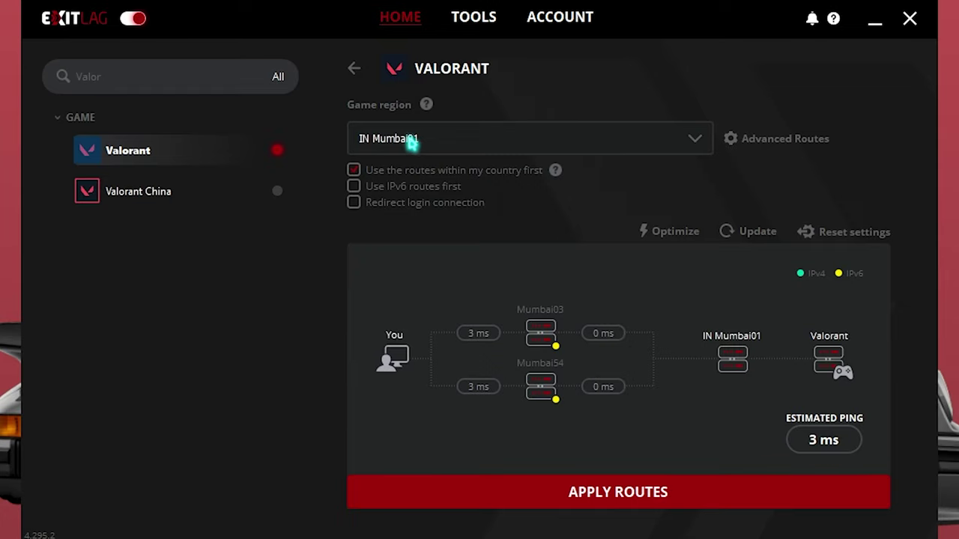
pyautogui.click(354, 172)
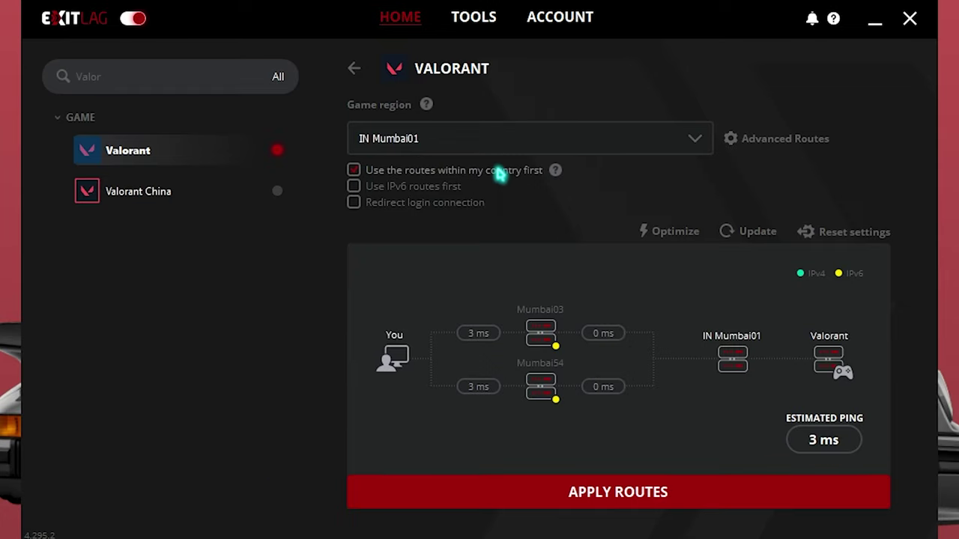
pyautogui.click(517, 494)
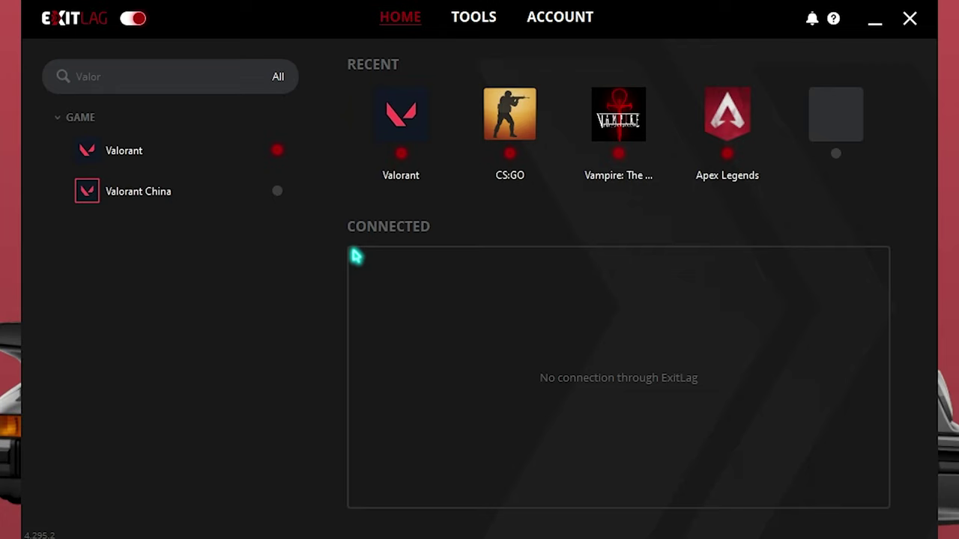
# - Open ExitLag's FPS Boost tools, then review the Black November pricing offer in the browser
pyautogui.click(480, 22)
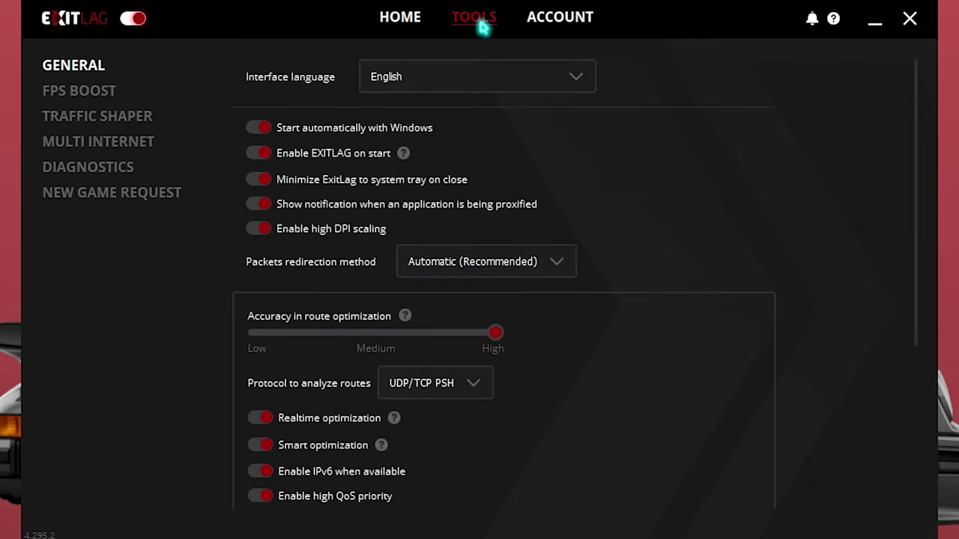
pyautogui.click(80, 92)
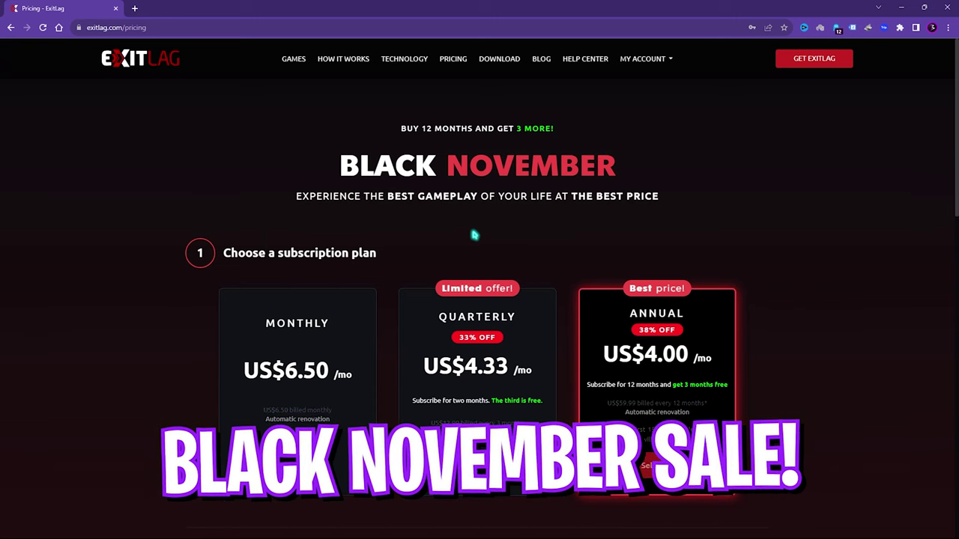
pyautogui.tripleClick(611, 166)
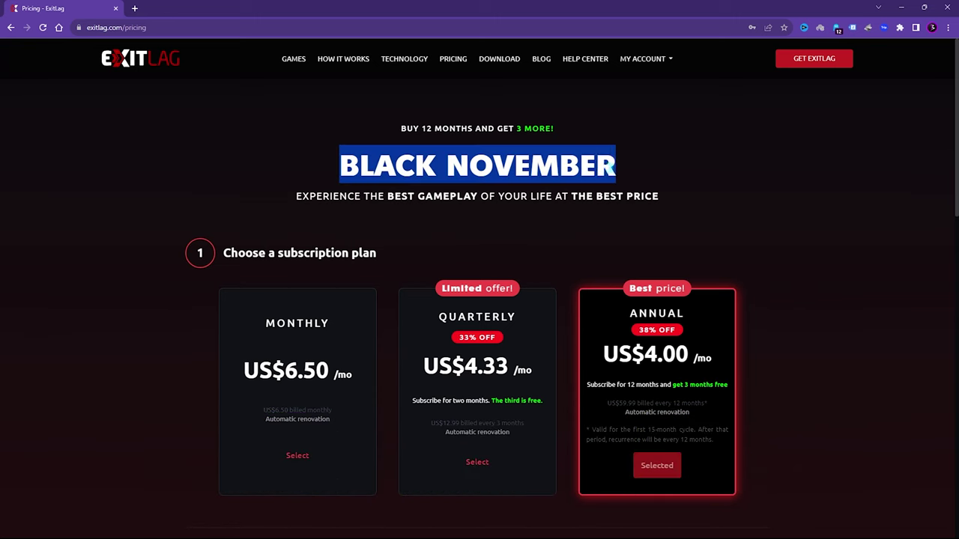
pyautogui.click(421, 144)
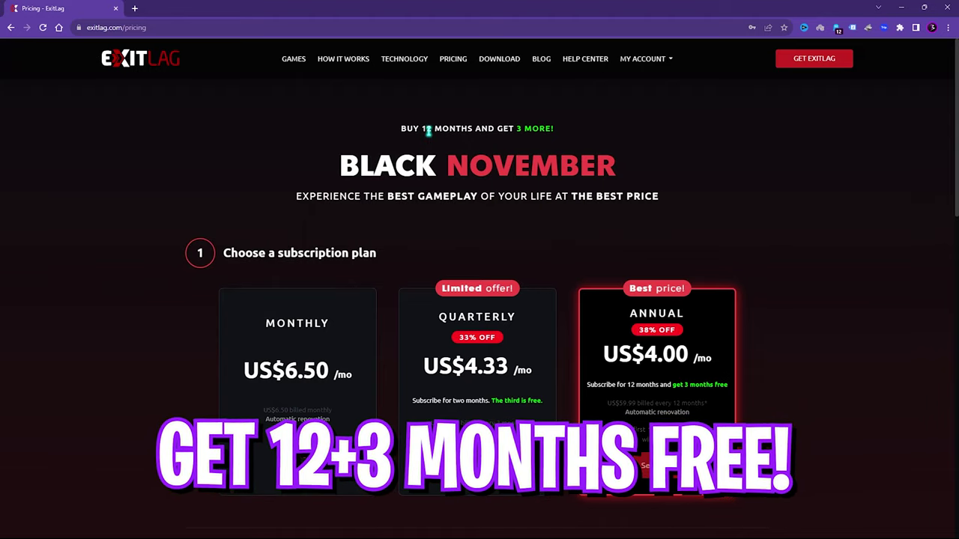
pyautogui.tripleClick(428, 132)
pyautogui.click(554, 232)
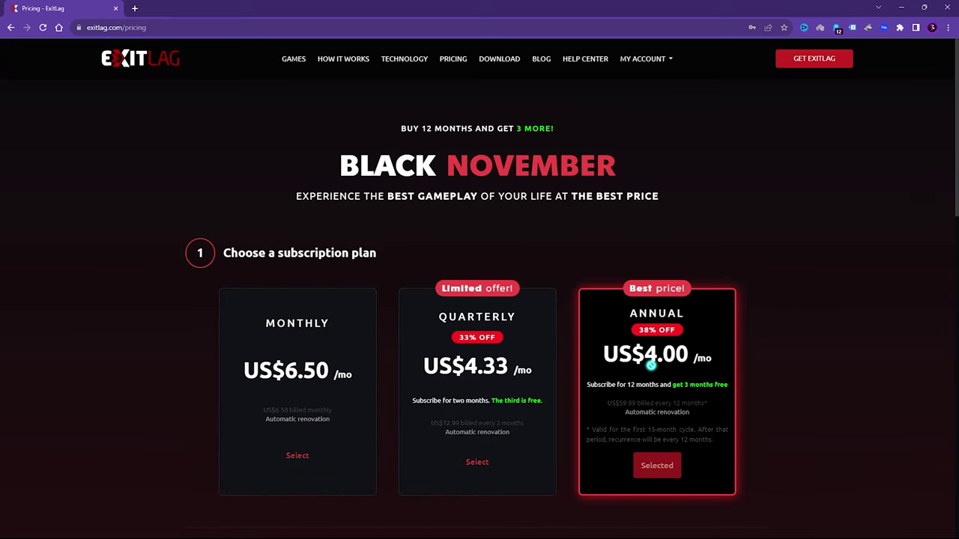
pyautogui.click(902, 7)
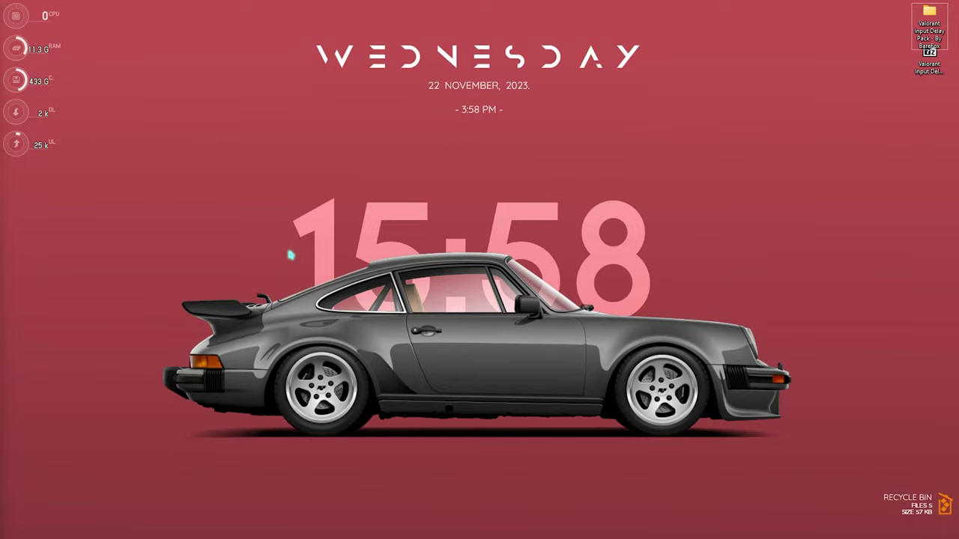
# - Adjust visual effects for best performance, keeping only thumbnails and smooth screen-font edges, and apply
pyautogui.press('super')
pyautogui.write('a')
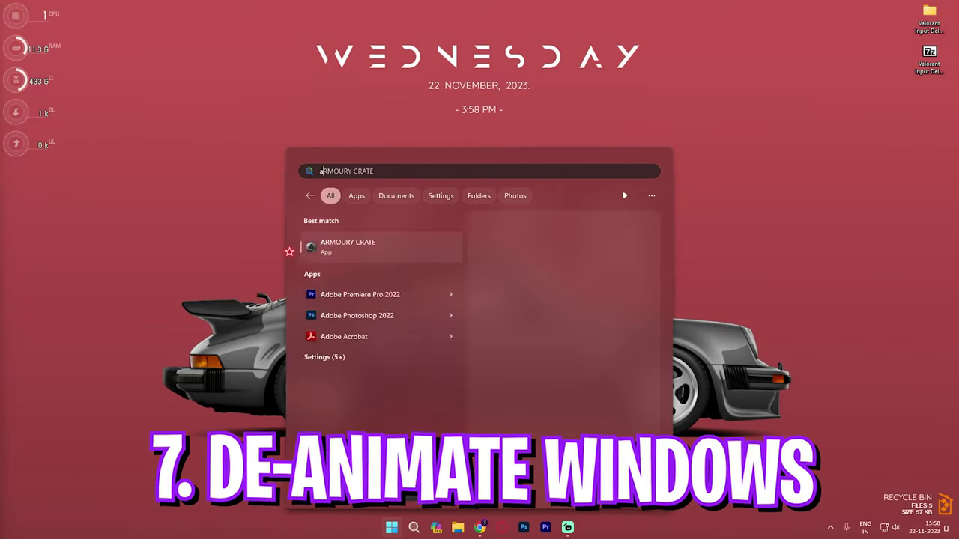
pyautogui.write('djus')
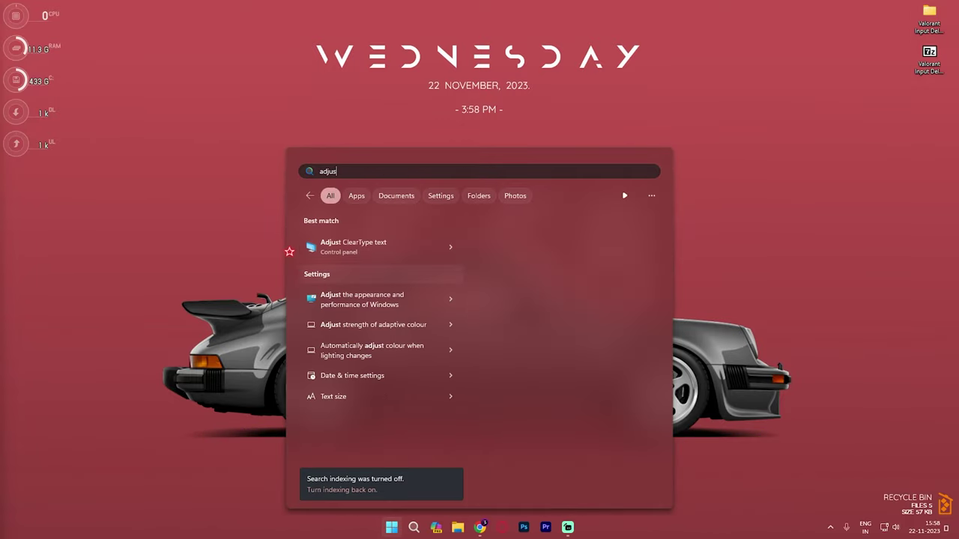
pyautogui.press('Down')
pyautogui.press('Return')
pyautogui.click(47, 101)
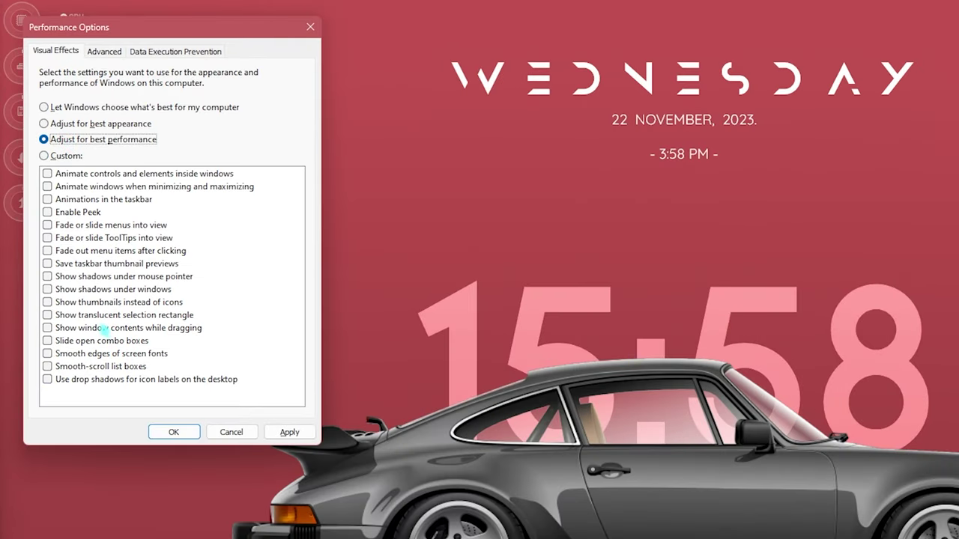
pyautogui.click(103, 304)
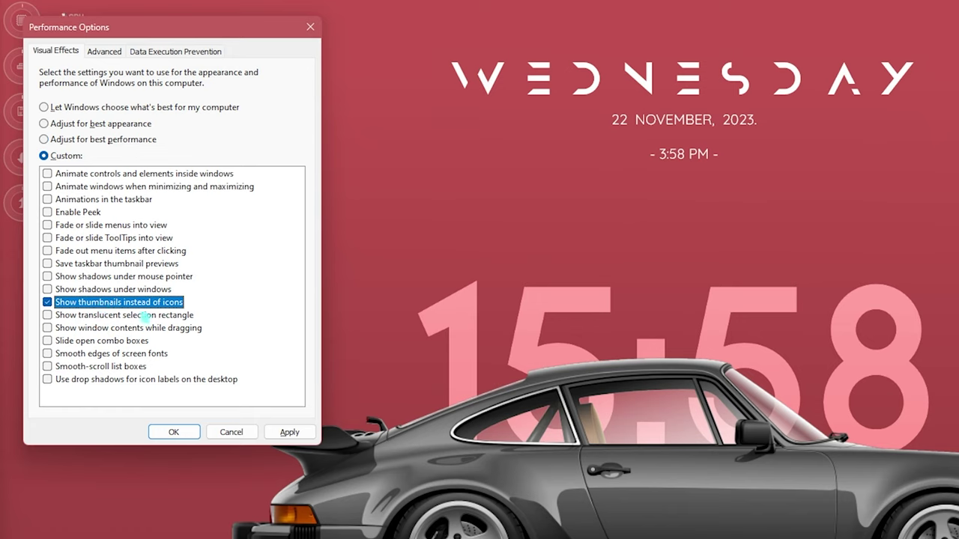
pyautogui.click(98, 355)
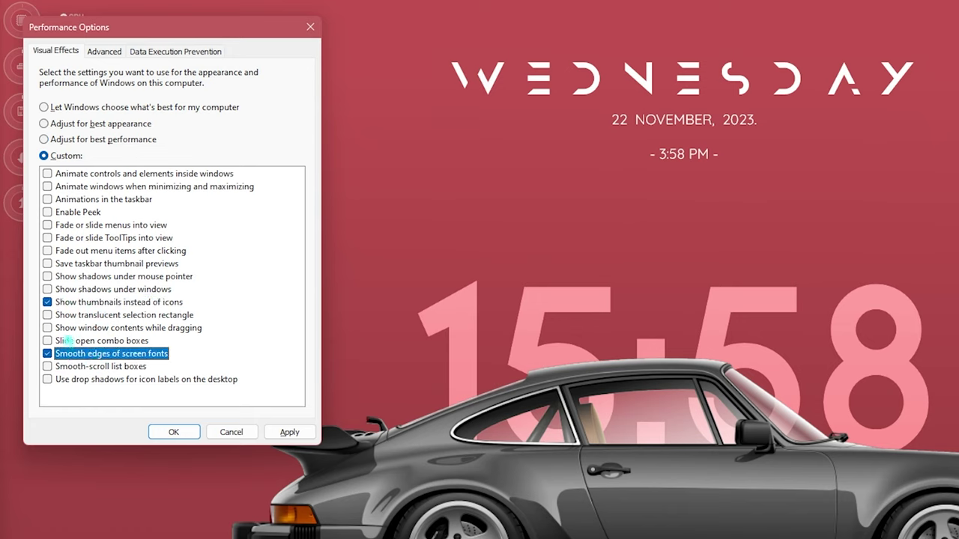
pyautogui.click(289, 432)
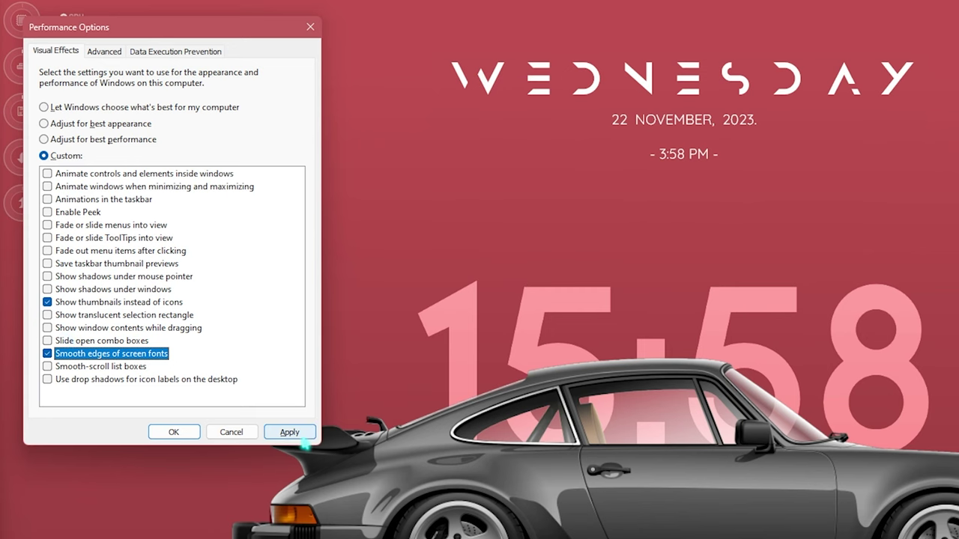